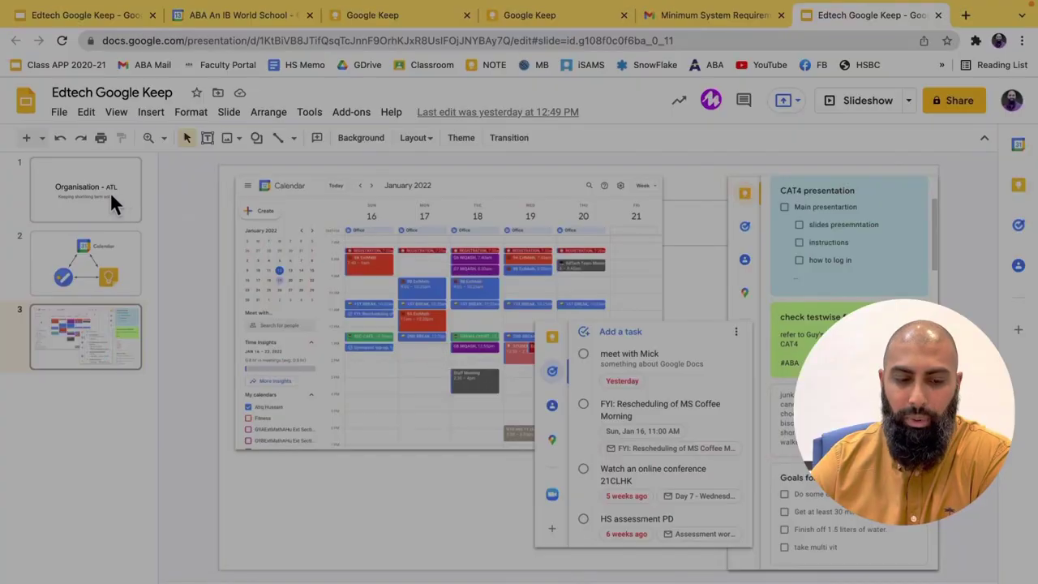
# Present the Organisation - ATL title slide, then the Calendar, Tasks and Keep diagram slide.
pyautogui.click(111, 197)
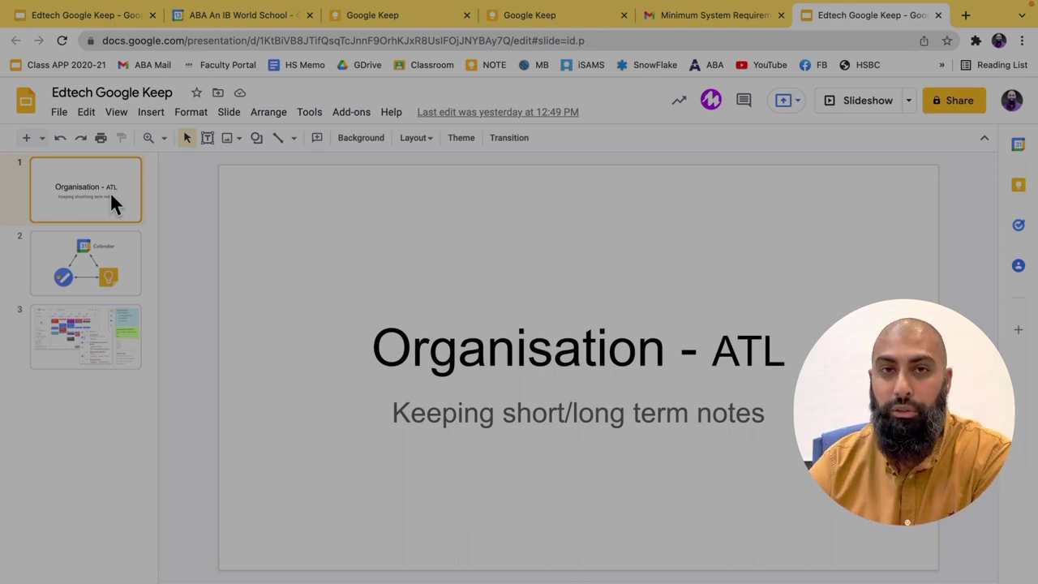
pyautogui.click(76, 260)
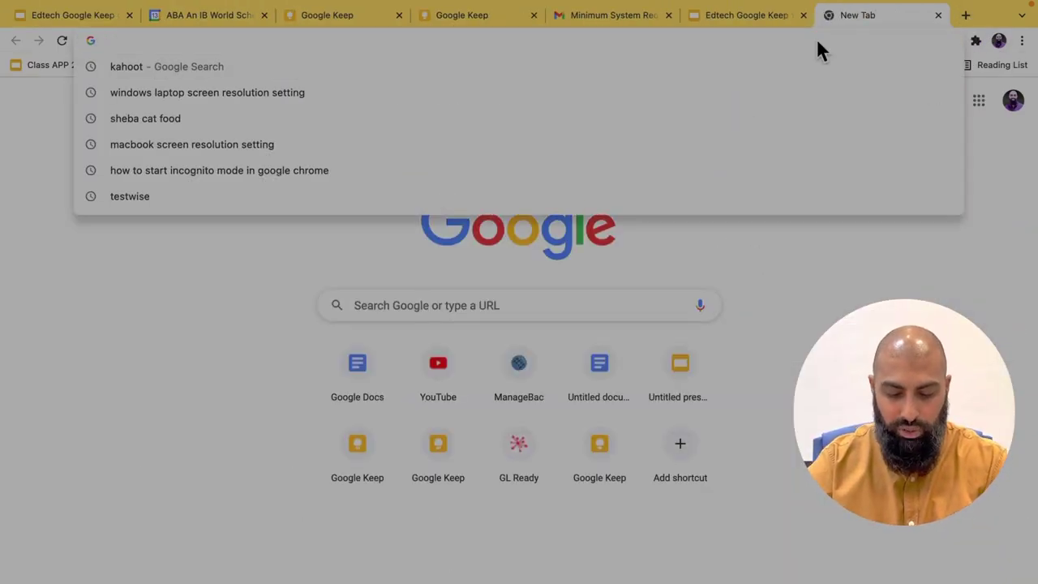
# Via notes.new, save a Keep note titled 'new note' reading 'remmeber to check with sam'.
pyautogui.write('notes.new')
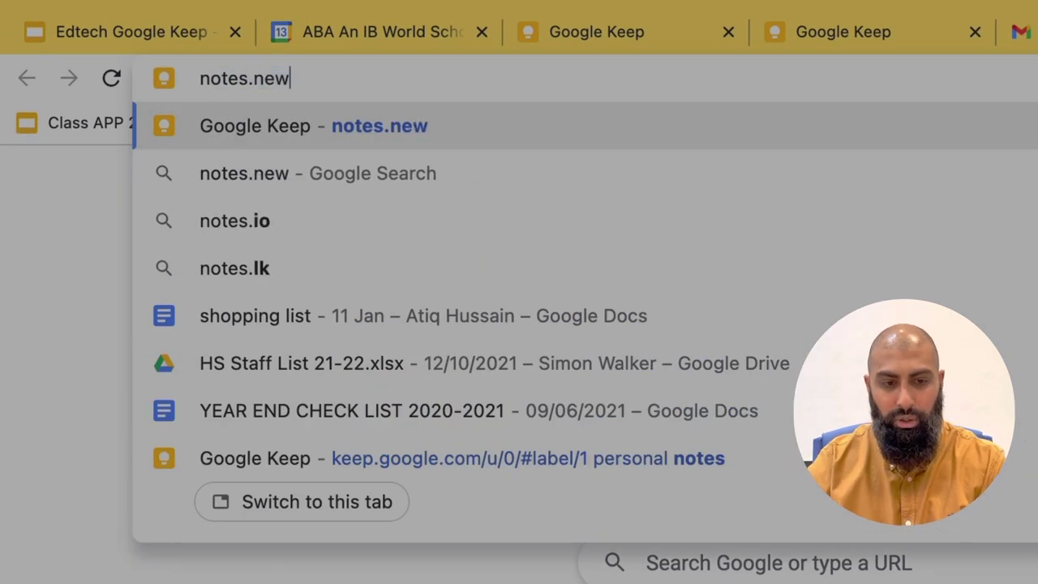
pyautogui.press('Return')
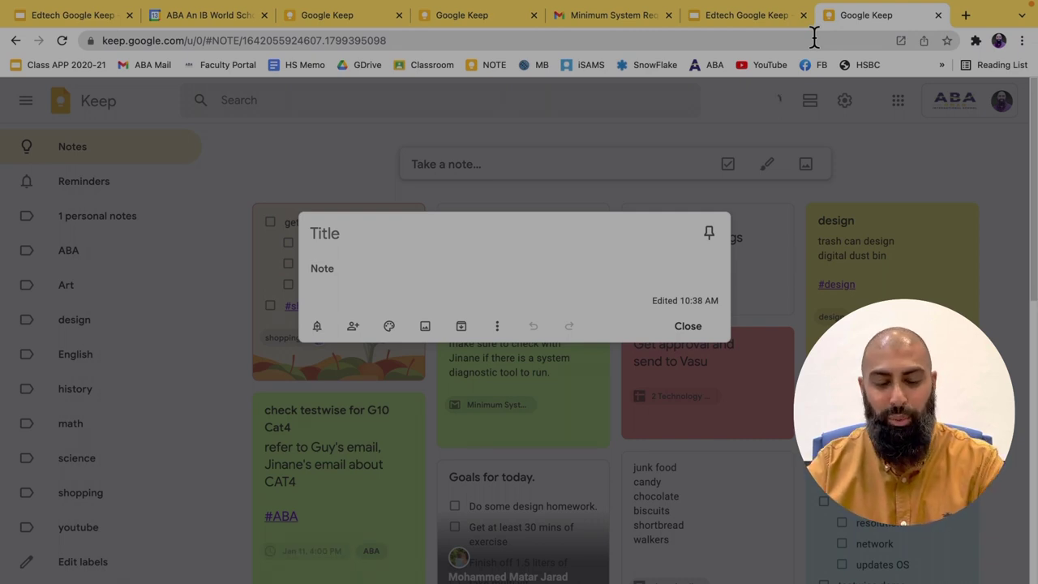
pyautogui.click(447, 239)
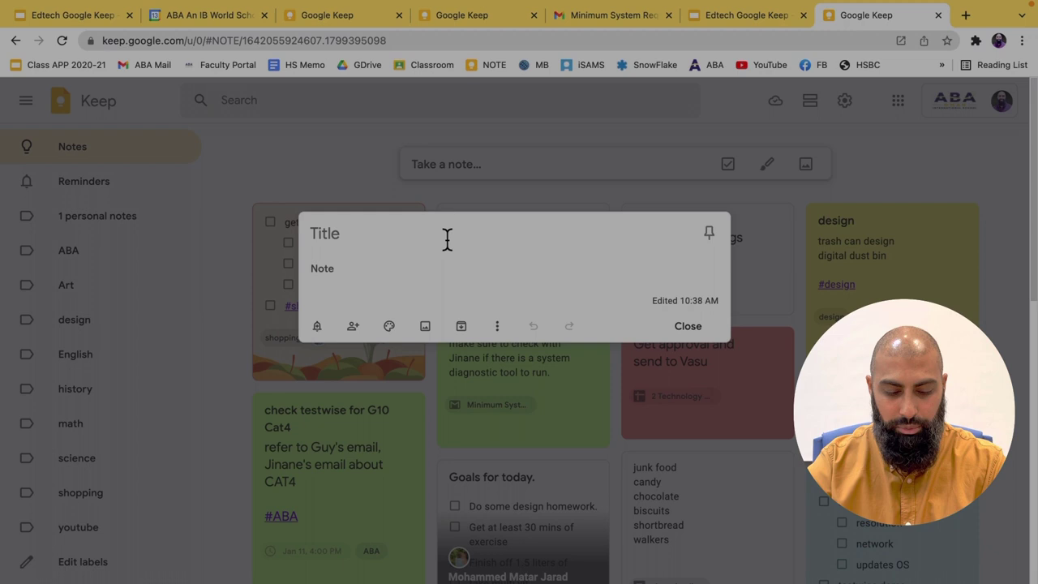
pyautogui.write('new note')
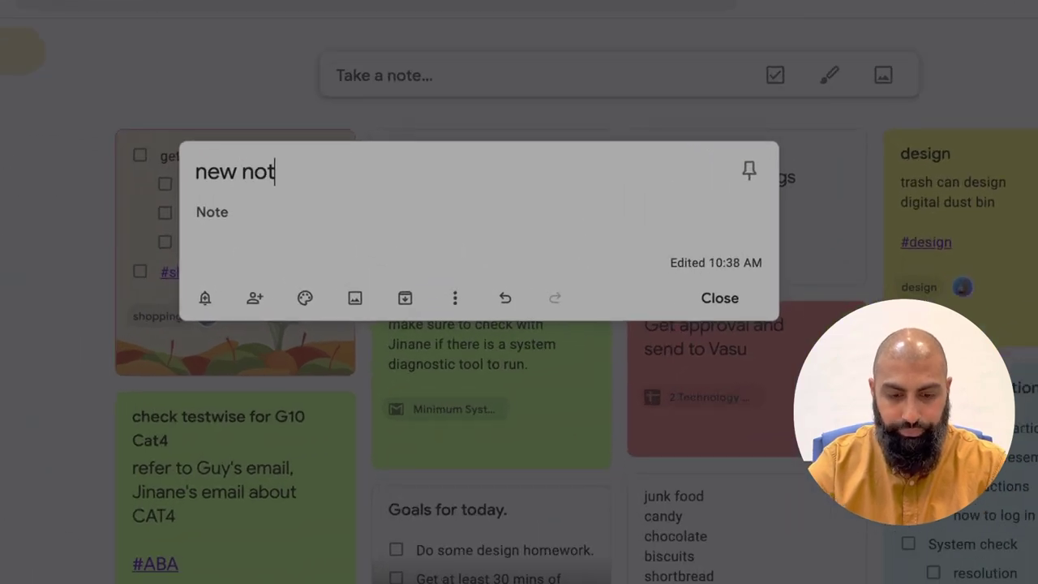
pyautogui.click(332, 233)
pyautogui.write('remmeber to ')
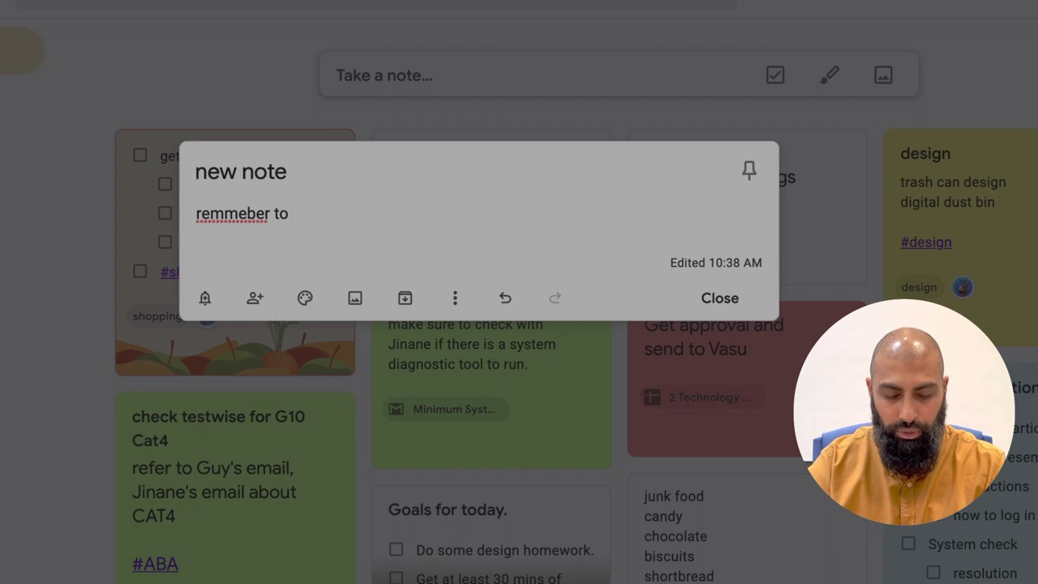
pyautogui.write('check with sam')
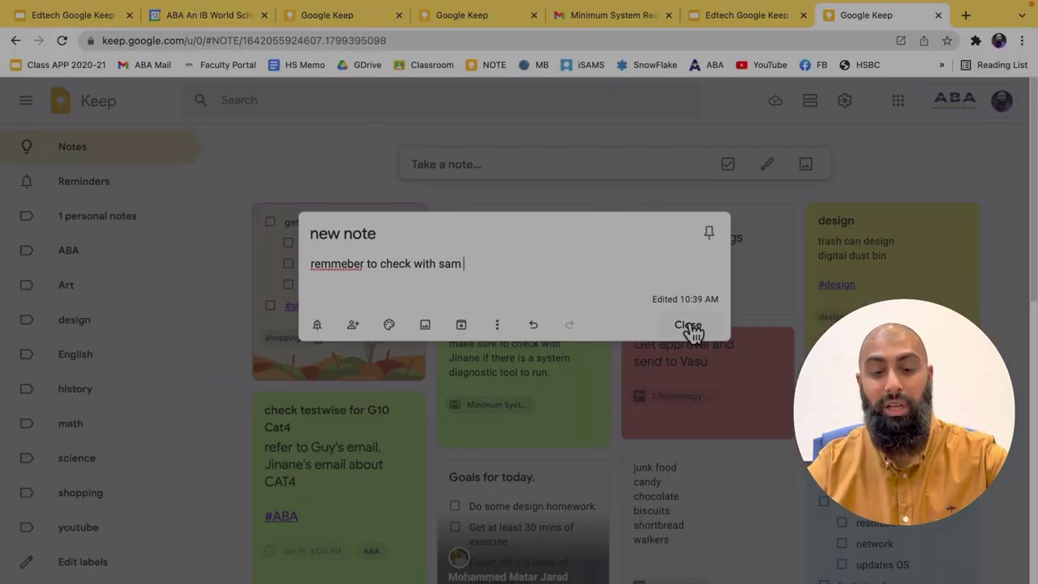
pyautogui.click(689, 325)
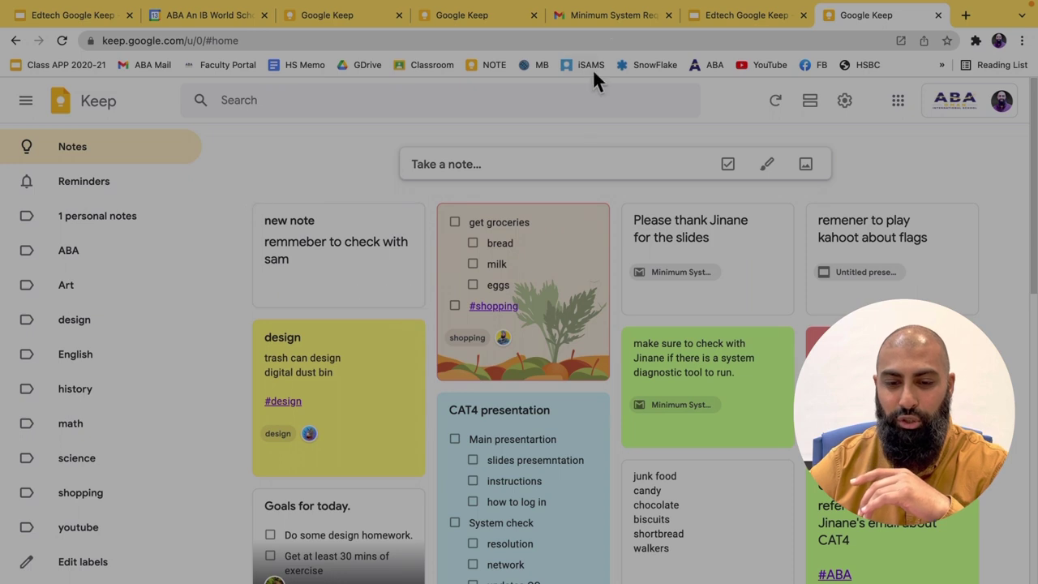
# Load notes.new and bookmark the page as 'new note' in the Bookmarks Bar.
pyautogui.click(612, 42)
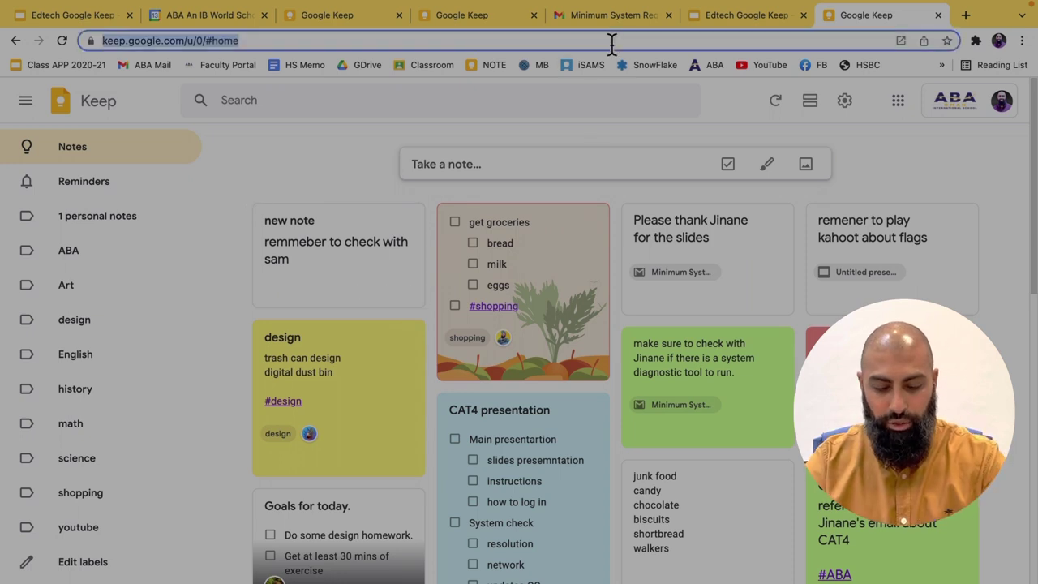
pyautogui.write('notes.new')
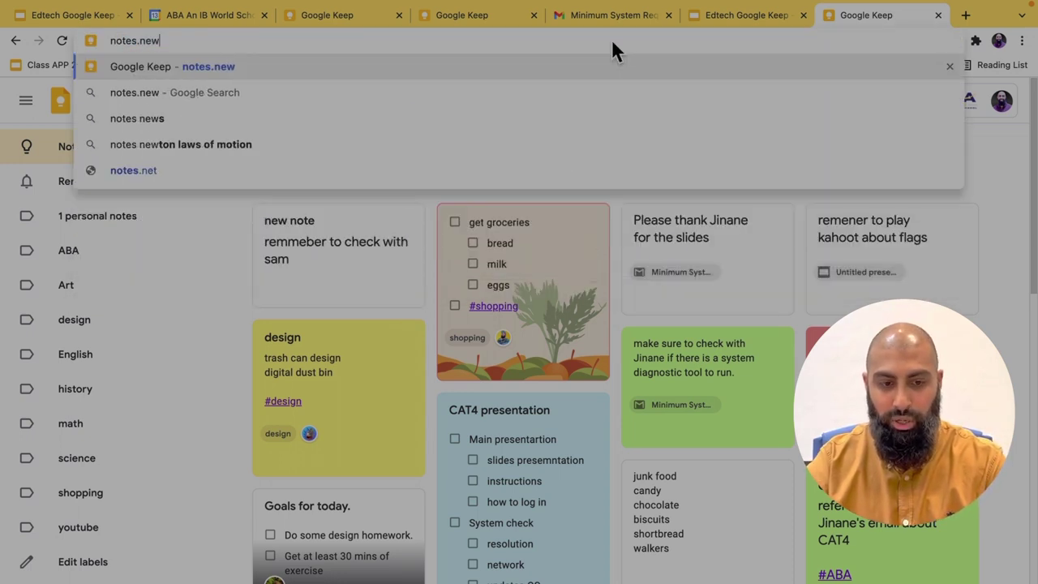
pyautogui.press('Return')
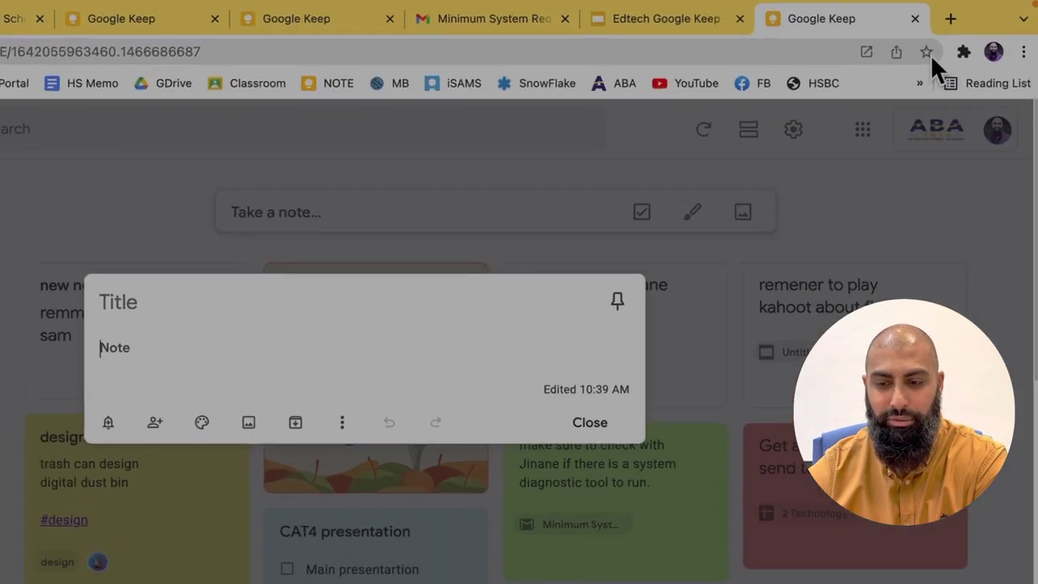
pyautogui.click(928, 53)
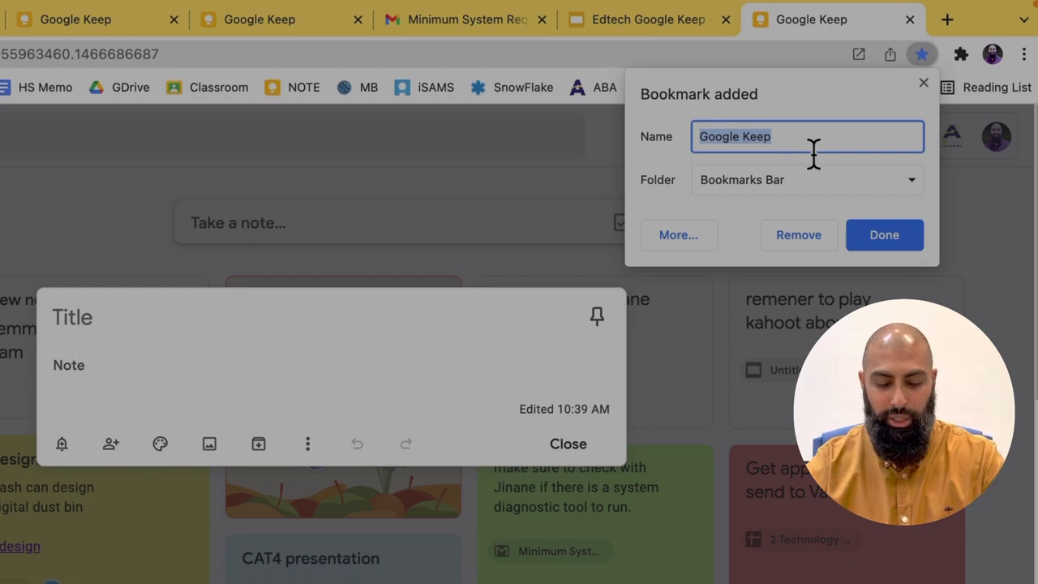
pyautogui.write('new')
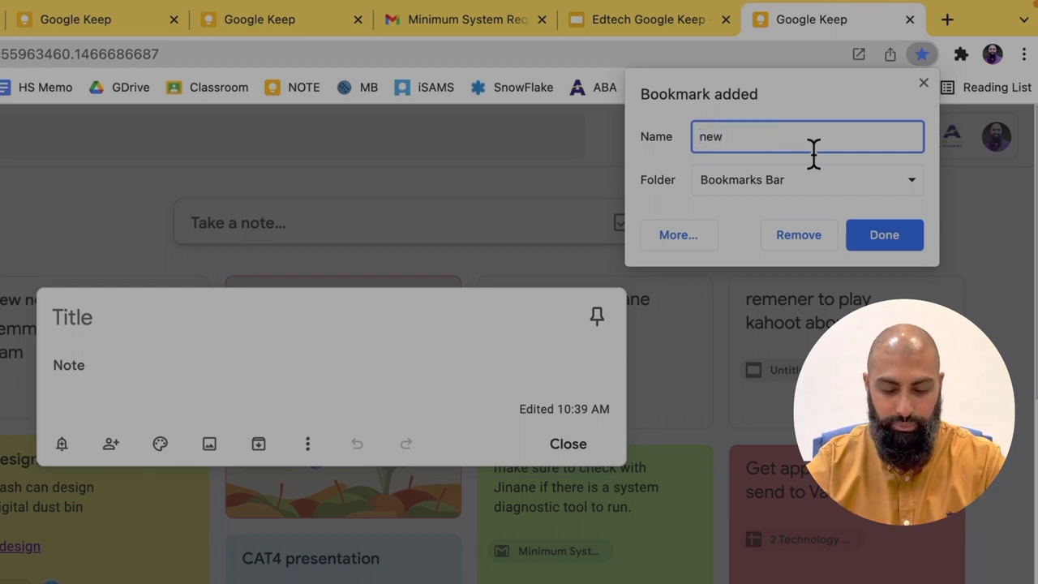
pyautogui.write(' note')
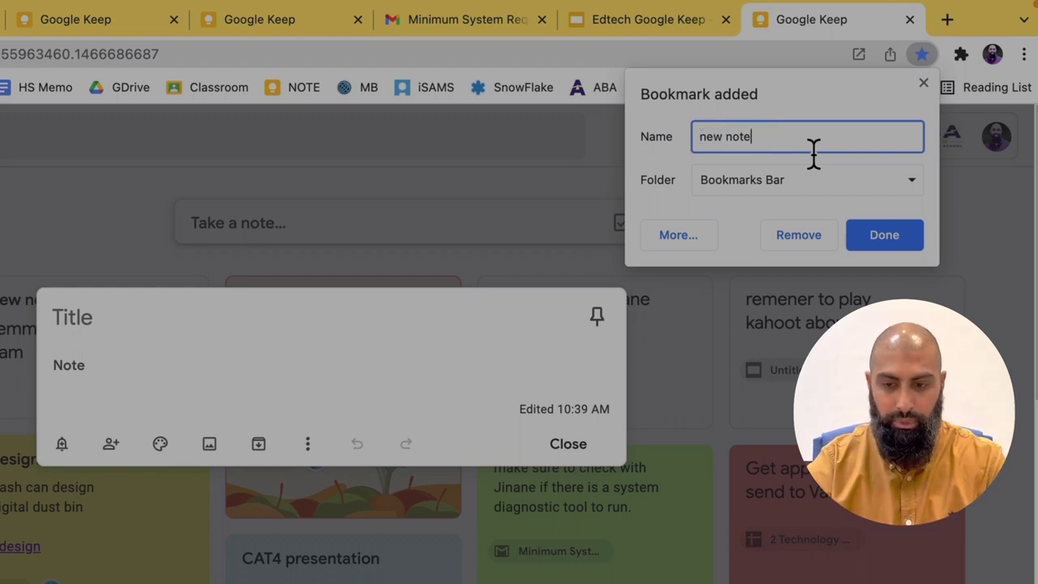
pyautogui.click(894, 229)
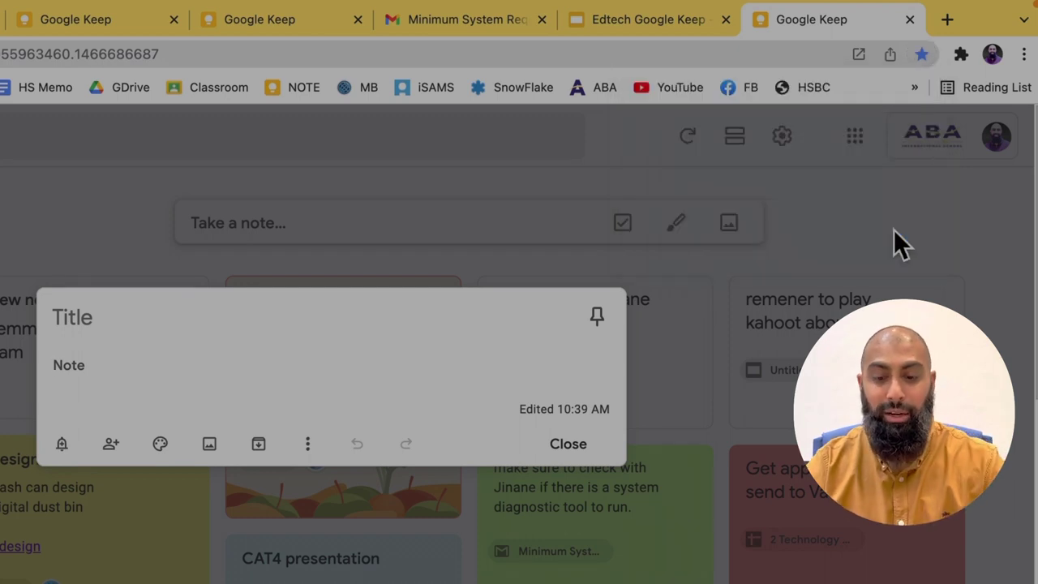
# Close the blank note and move the 'new note' bookmark from the overflow onto the bar after NOTE.
pyautogui.click(866, 251)
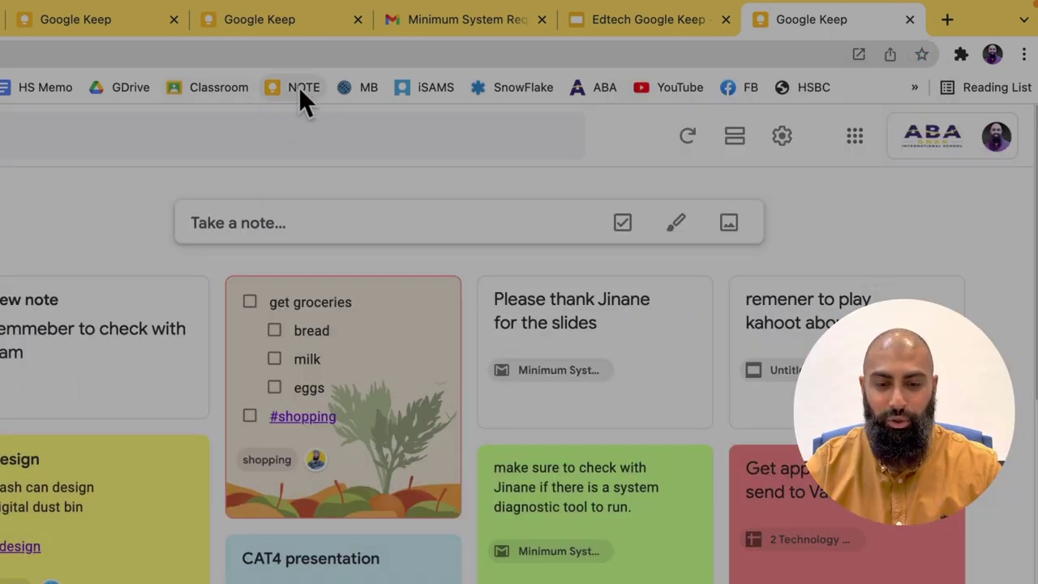
pyautogui.click(915, 88)
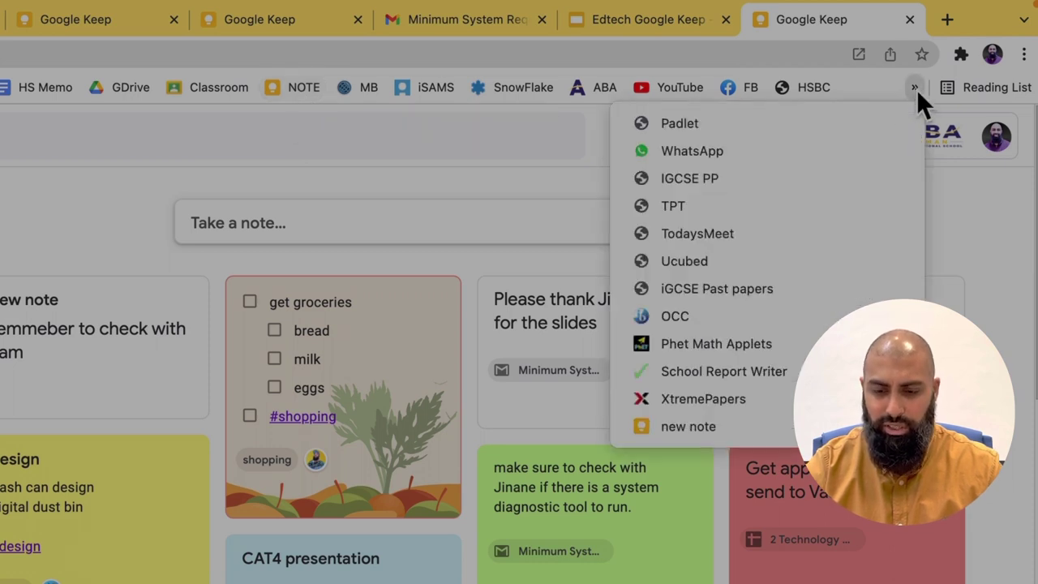
pyautogui.moveTo(710, 421)
pyautogui.mouseDown()
pyautogui.moveTo(601, 219)
pyautogui.moveTo(399, 98)
pyautogui.moveTo(328, 93)
pyautogui.mouseUp()
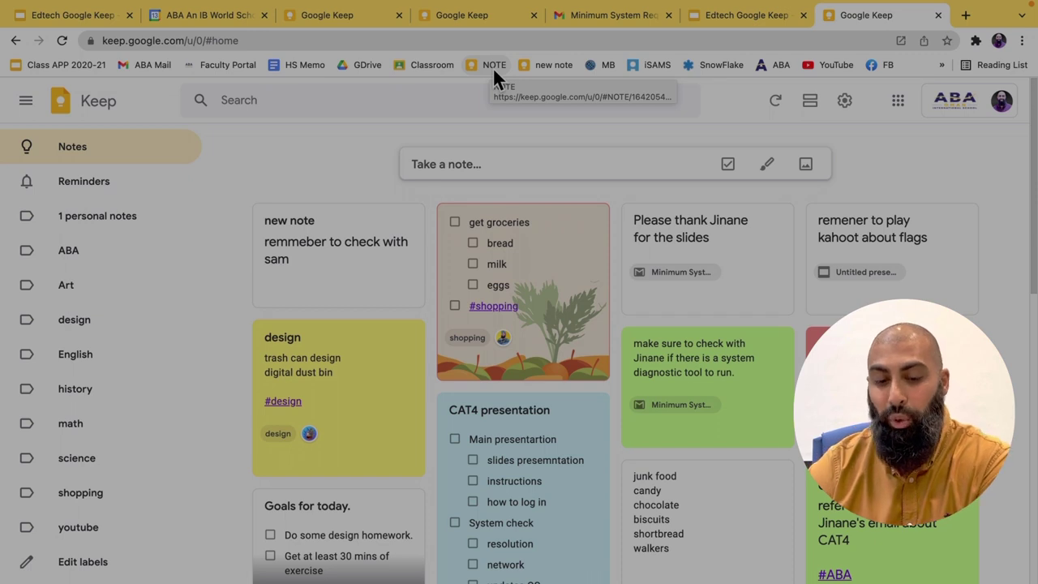
# From the NOTE bookmark's page, set up a shortcut named 'NOTEs' that opens as a window.
pyautogui.click(494, 66)
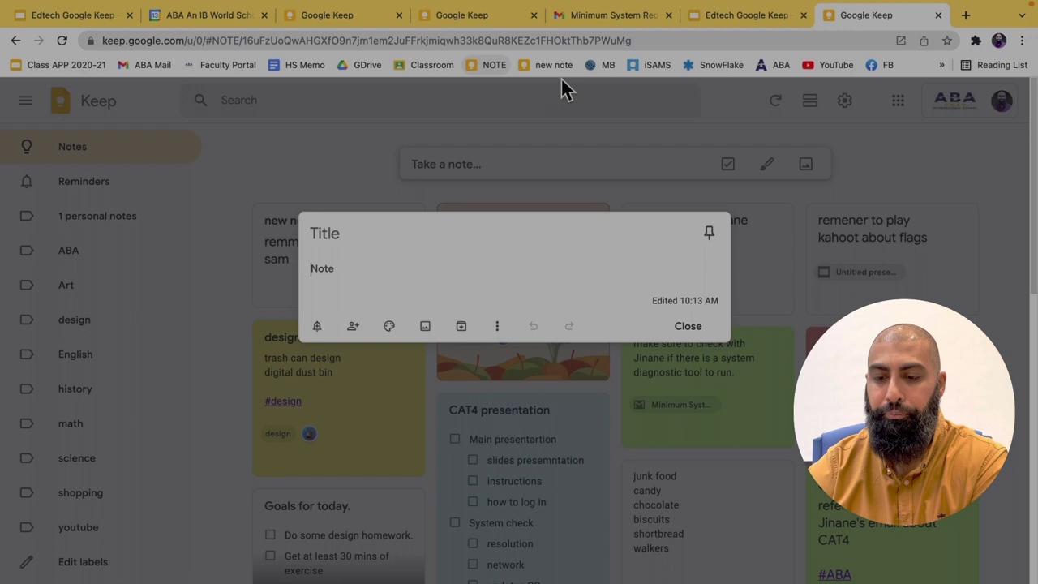
pyautogui.click(1022, 40)
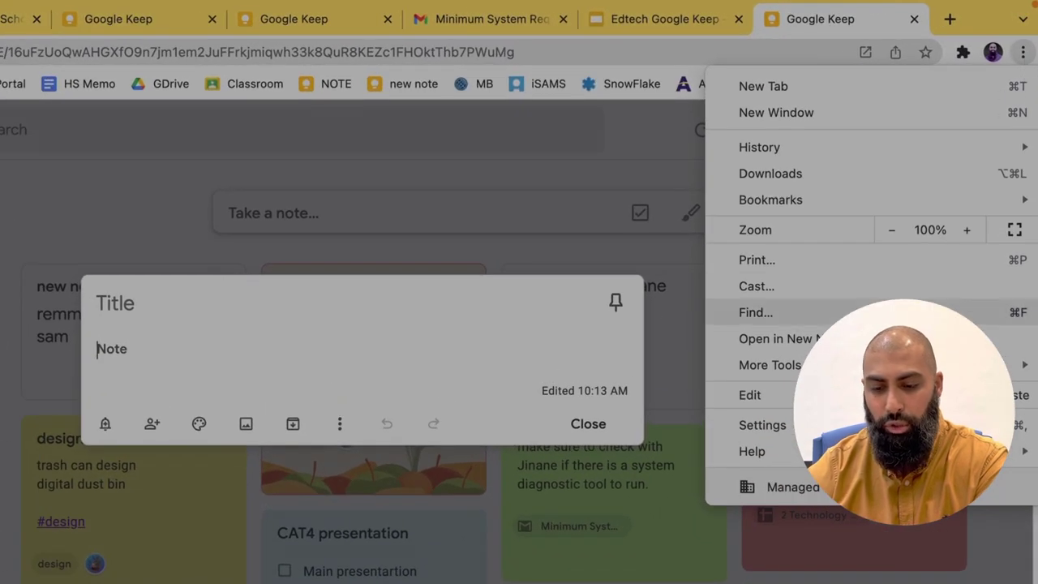
pyautogui.moveTo(771, 365)
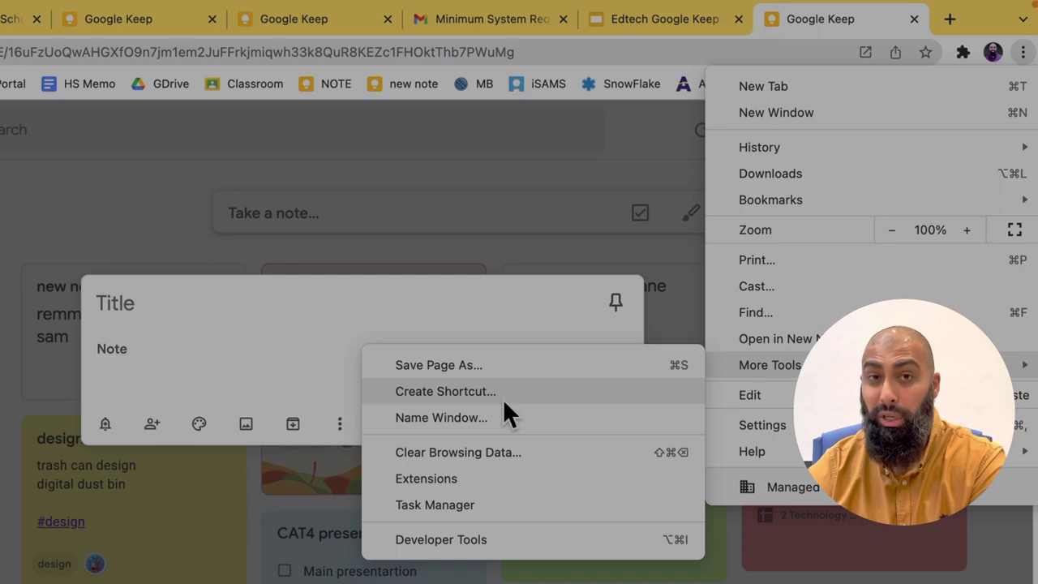
pyautogui.click(532, 395)
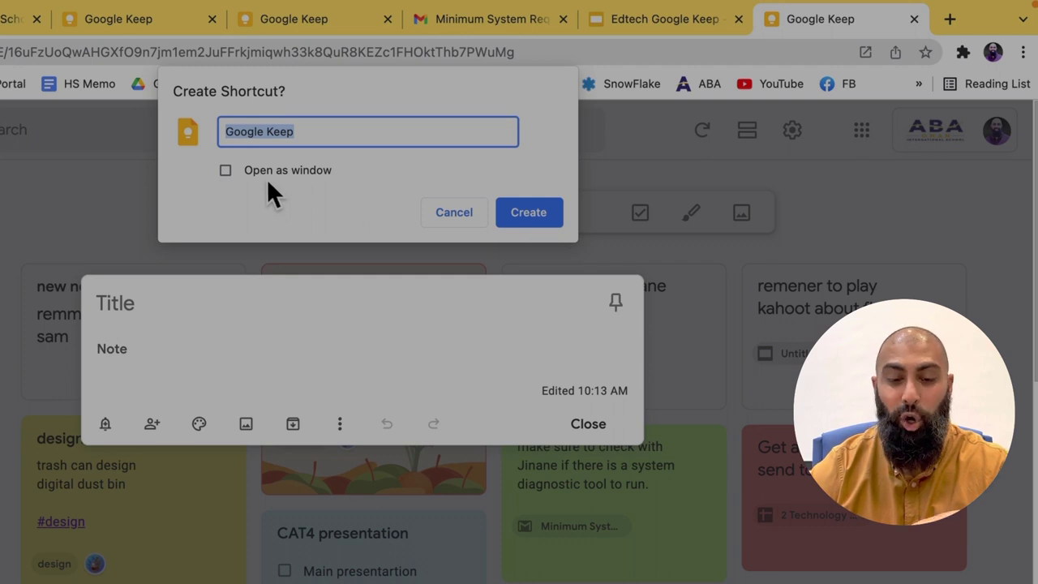
pyautogui.click(244, 172)
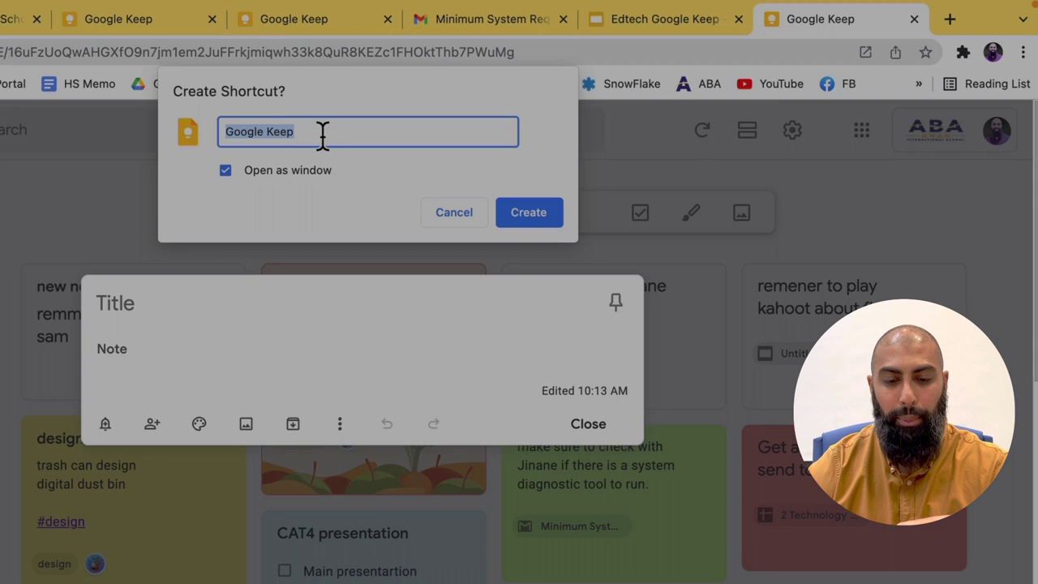
pyautogui.write('NOTE')
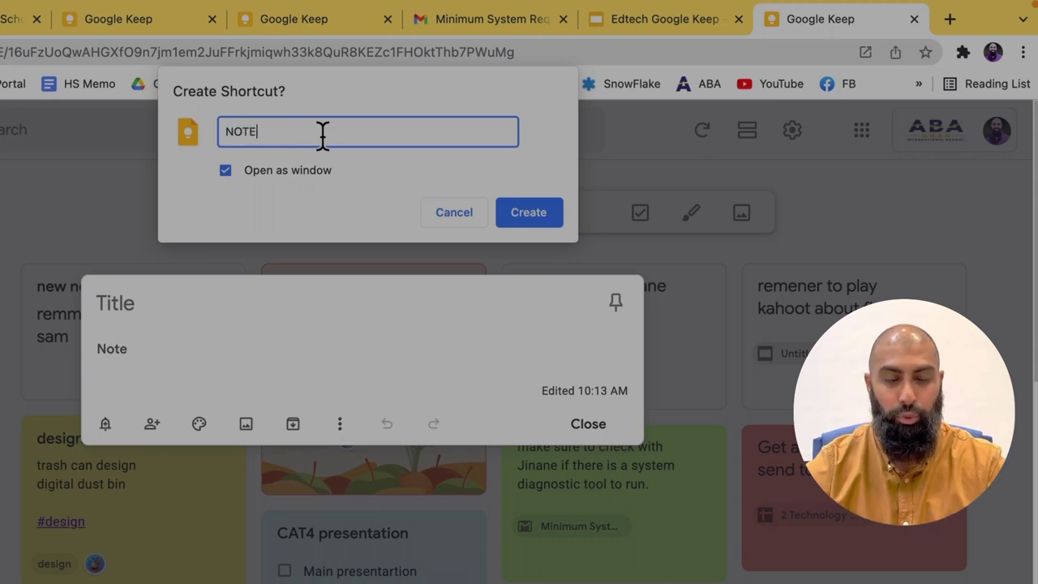
pyautogui.write('s')
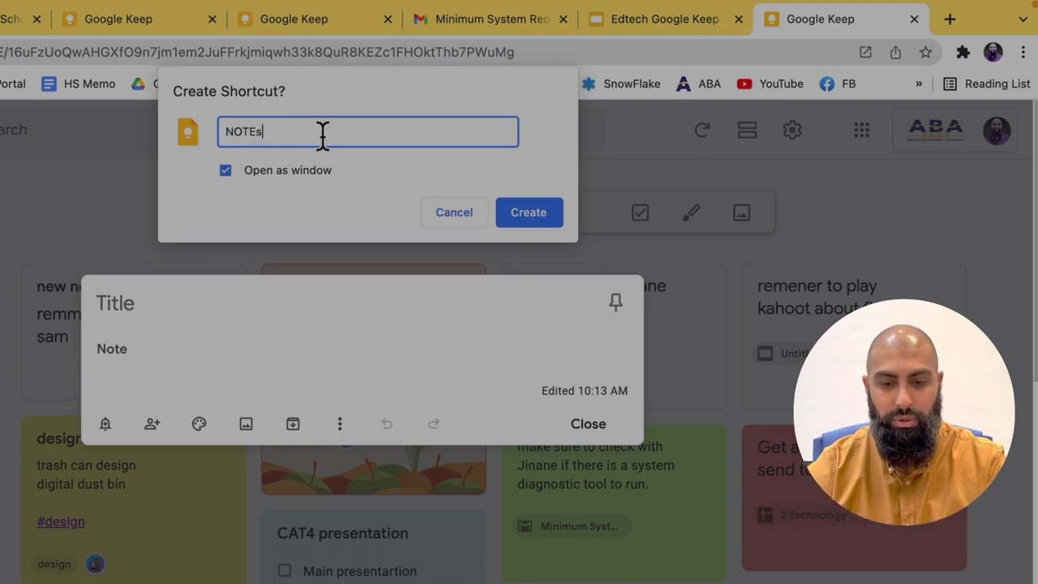
# Create the NOTEs shortcut app and launch Keep Notes in its own window.
pyautogui.click(525, 215)
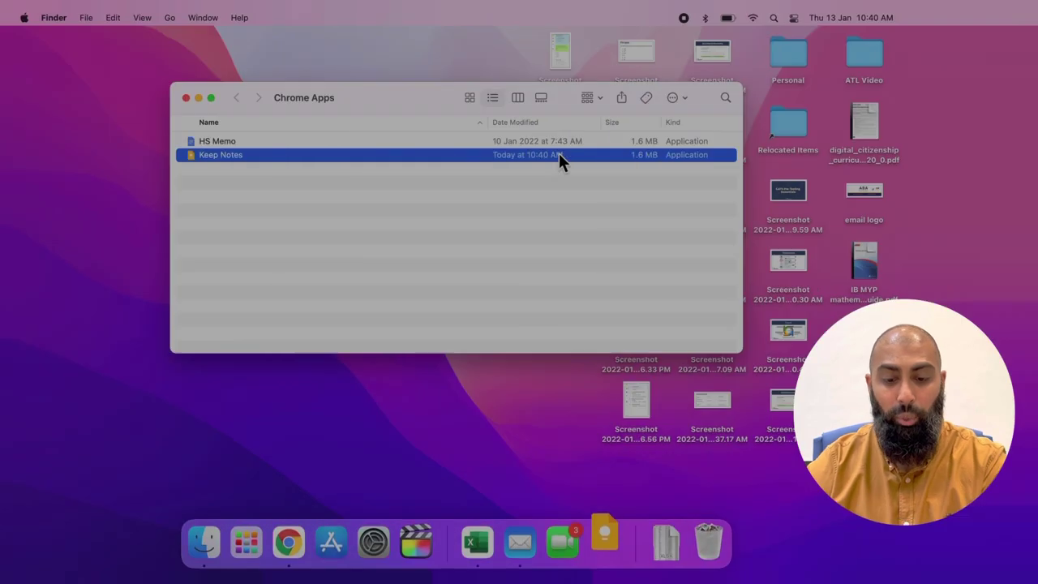
pyautogui.doubleClick(559, 154)
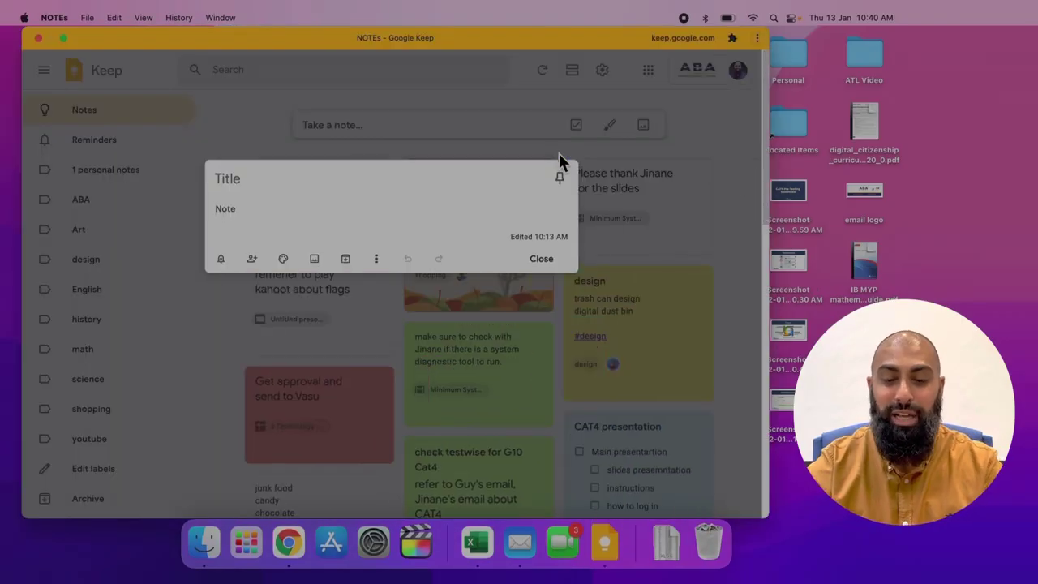
pyautogui.moveTo(517, 42); pyautogui.dragTo(556, 57)
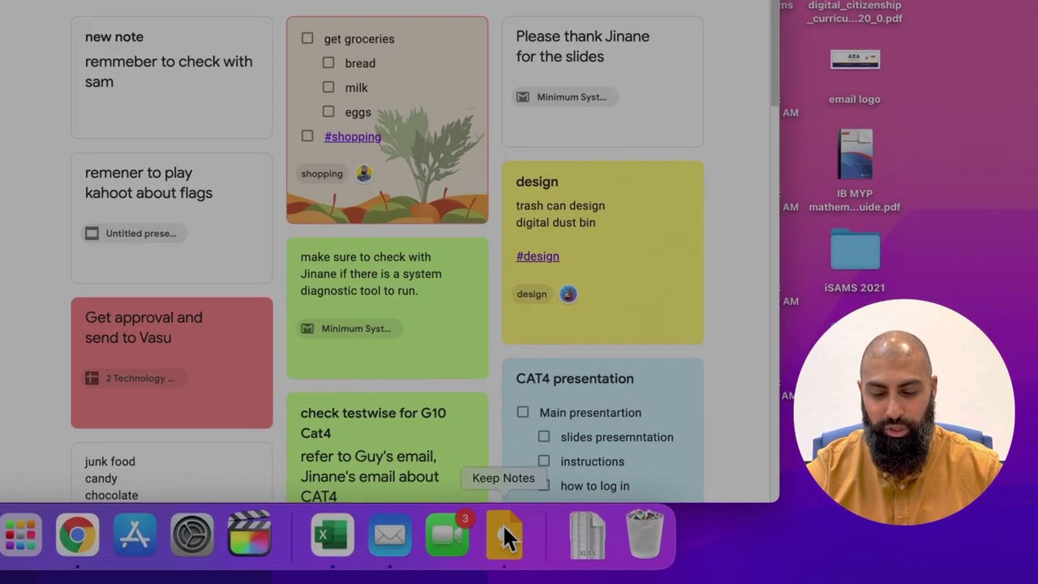
# Close the Chrome Apps folder, reopen Keep Notes from the Dock, then close its window.
pyautogui.rightClick(604, 542)
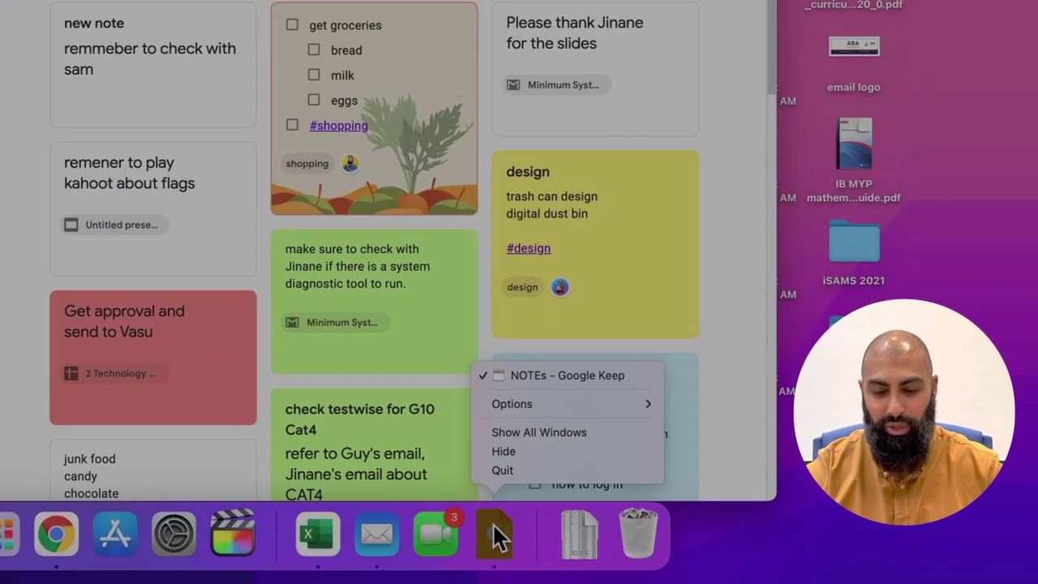
pyautogui.moveTo(587, 404)
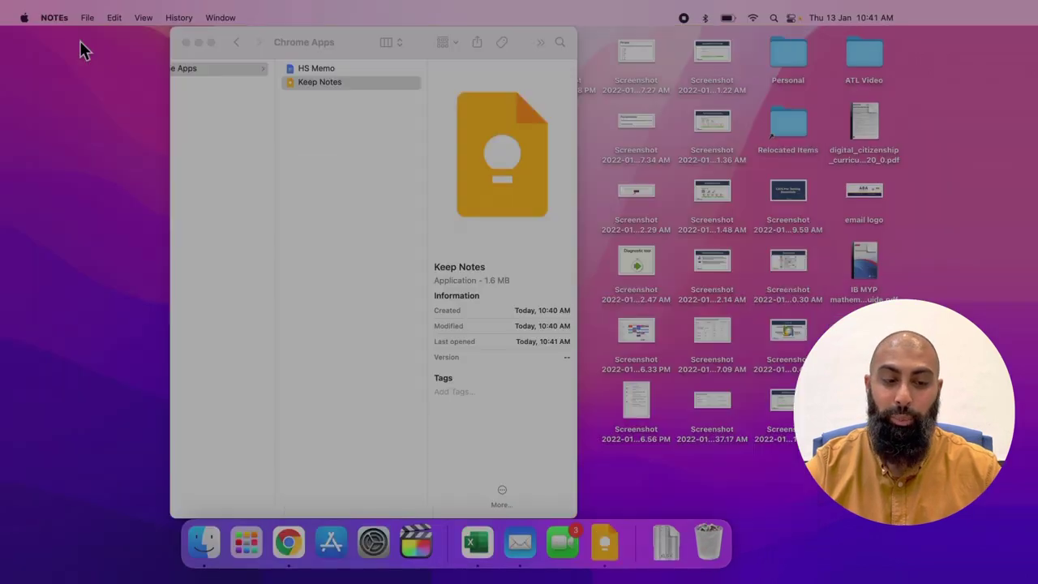
pyautogui.click(186, 43)
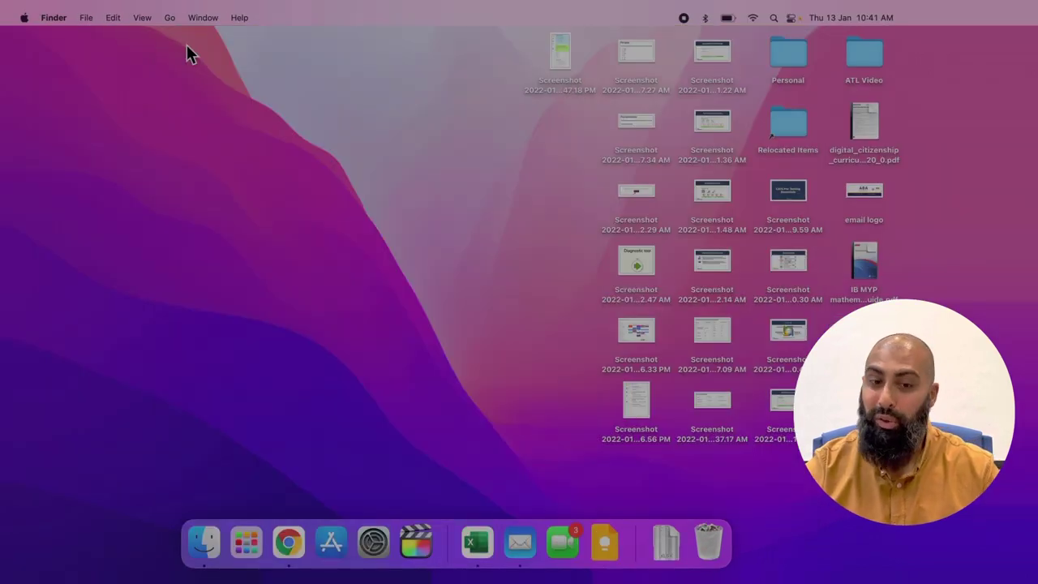
pyautogui.click(610, 550)
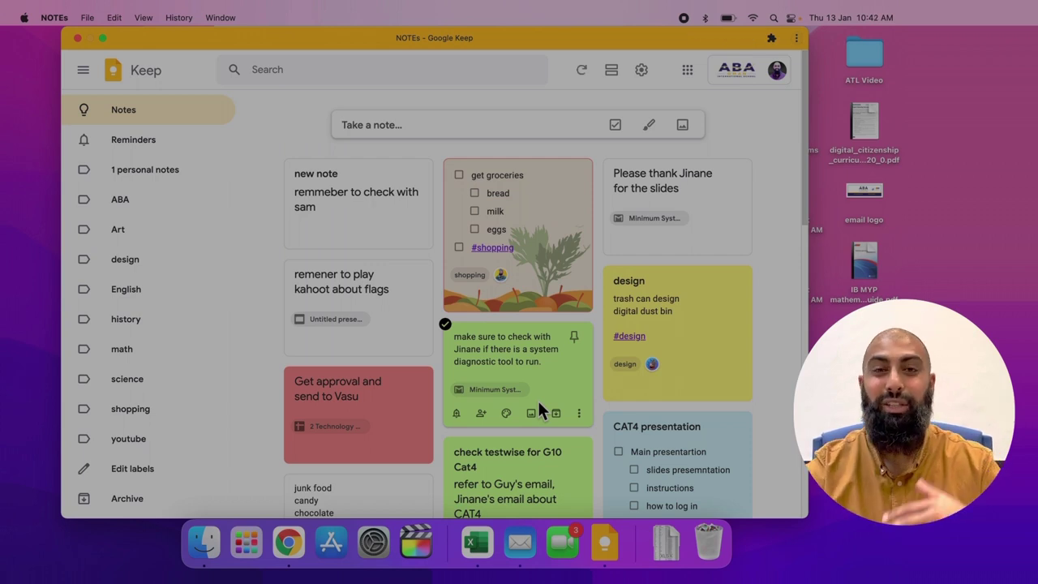
pyautogui.click(79, 39)
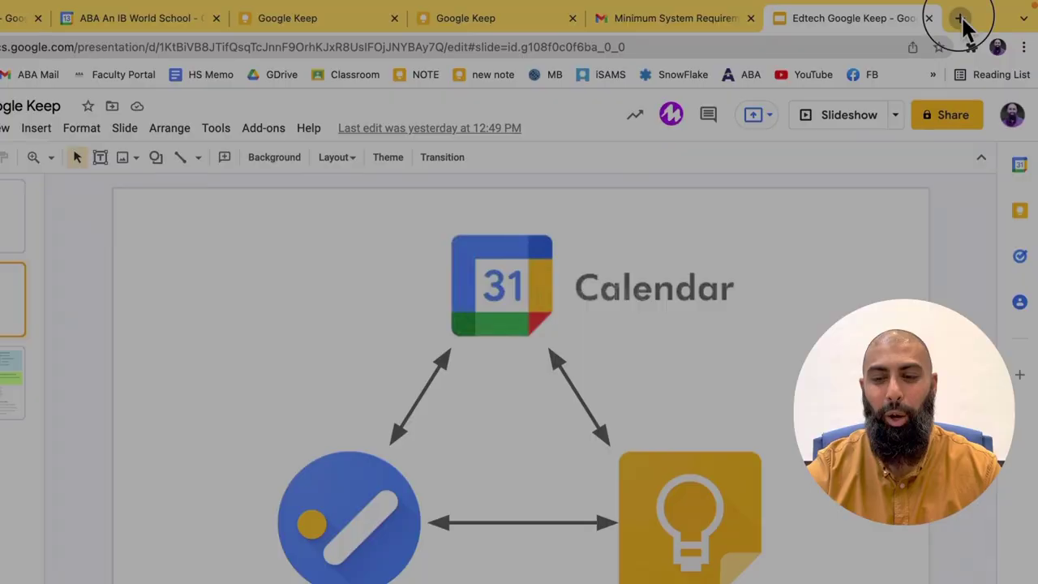
# Launch Google Keep in a new tab from the Google apps grid.
pyautogui.click(960, 18)
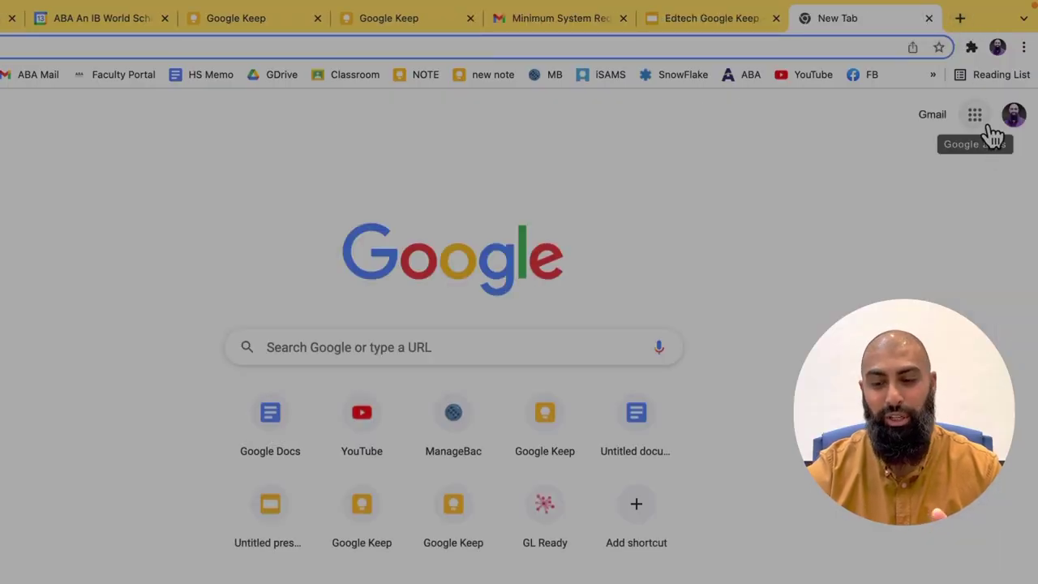
pyautogui.click(988, 128)
pyautogui.scroll(-6, 905, 317)
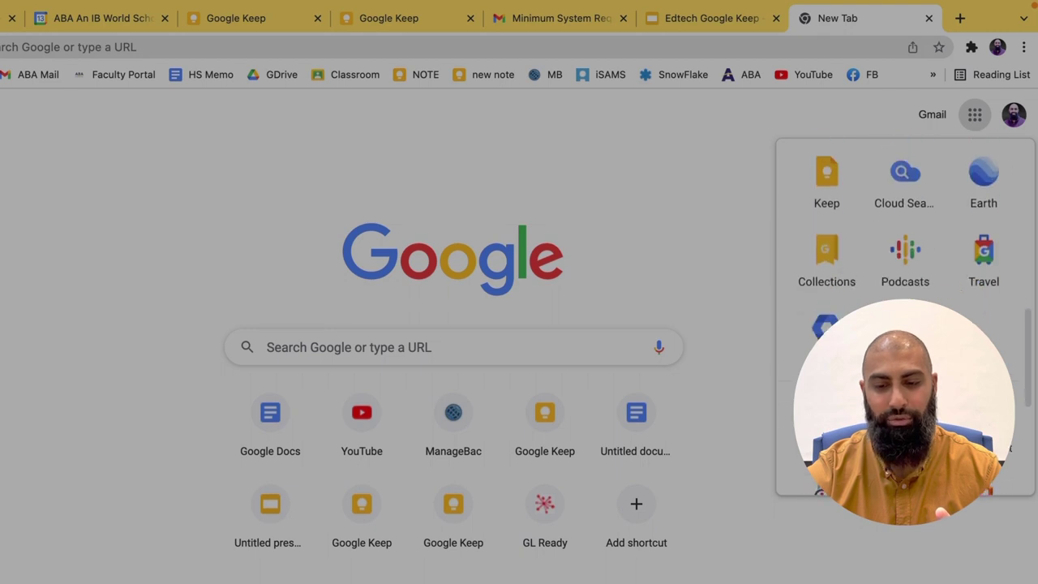
pyautogui.scroll(2, 840, 270)
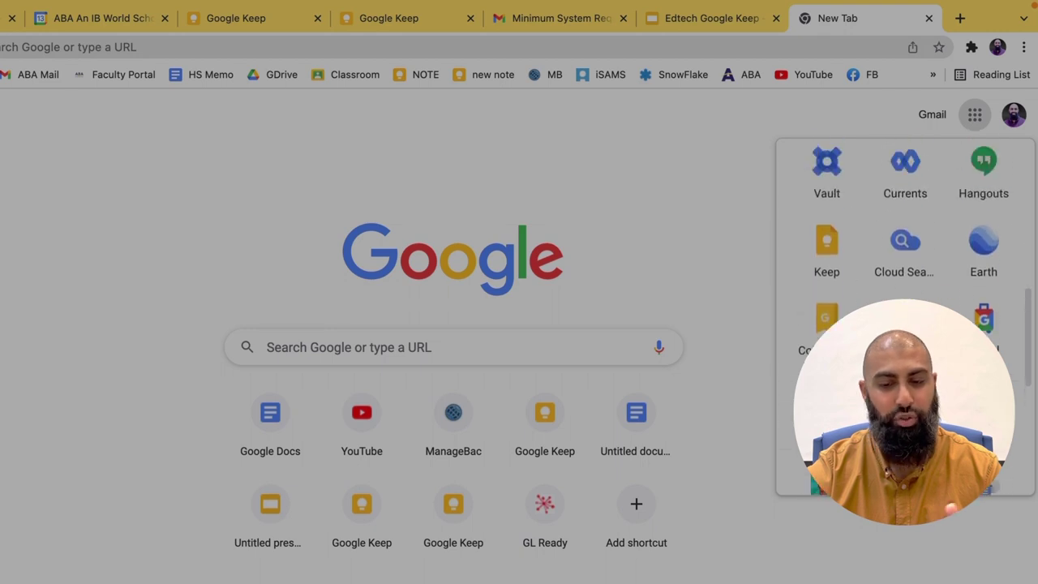
pyautogui.click(839, 270)
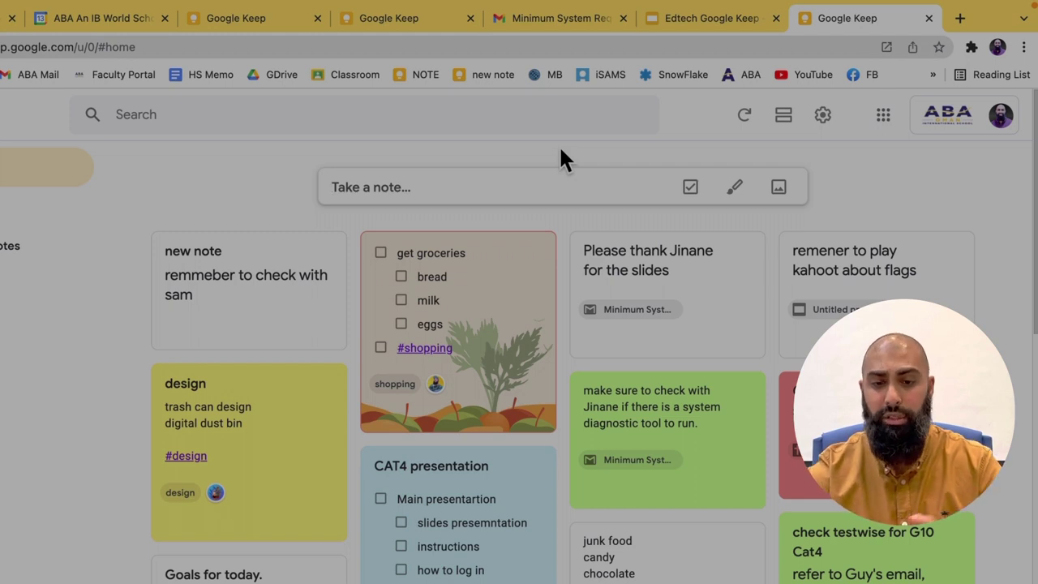
# Show the Edtech Google Keep deck's third slide, then hide and reshow the apps side panel.
pyautogui.click(709, 22)
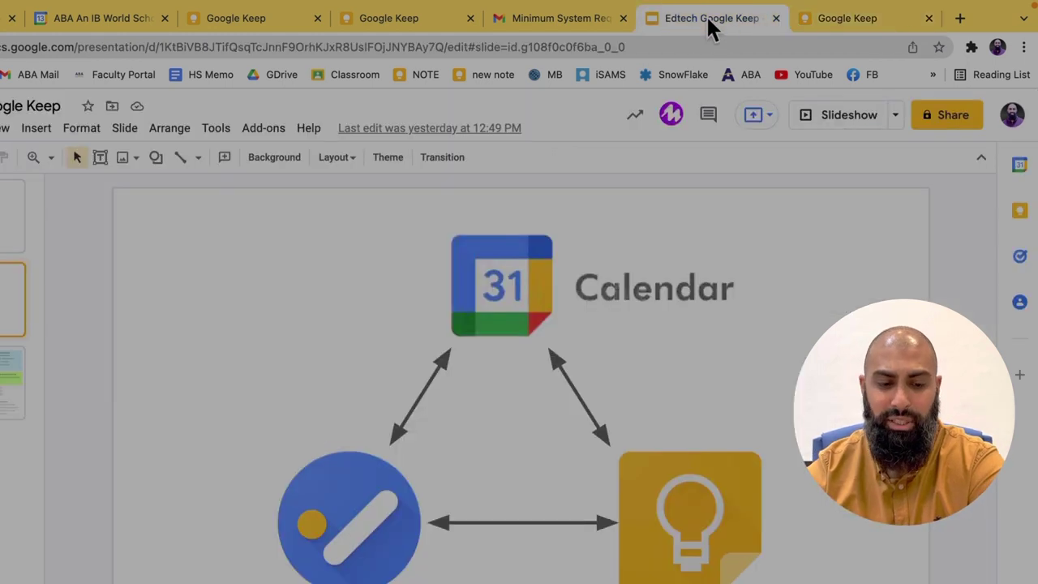
pyautogui.click(13, 381)
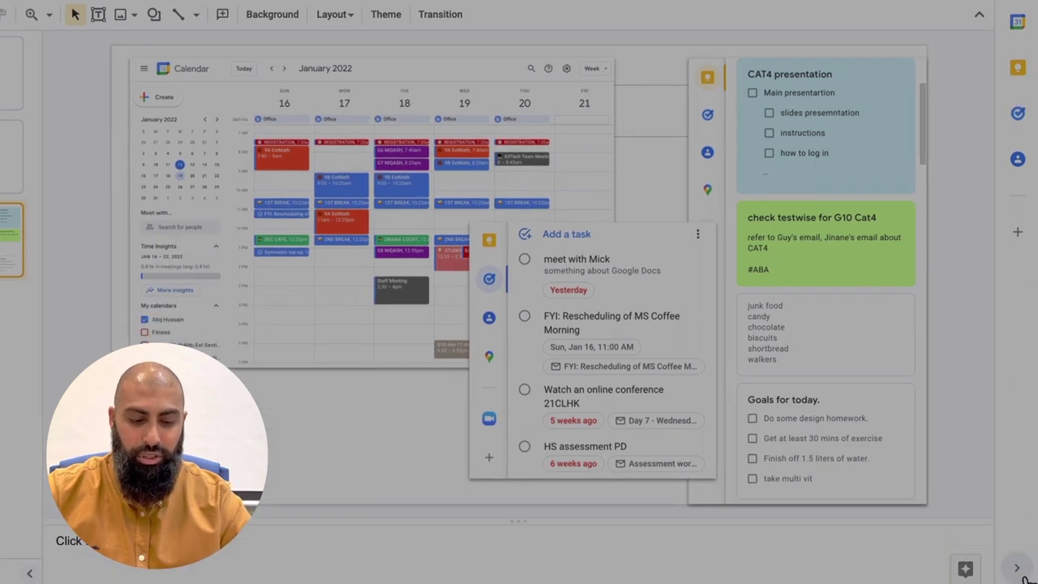
pyautogui.click(1019, 570)
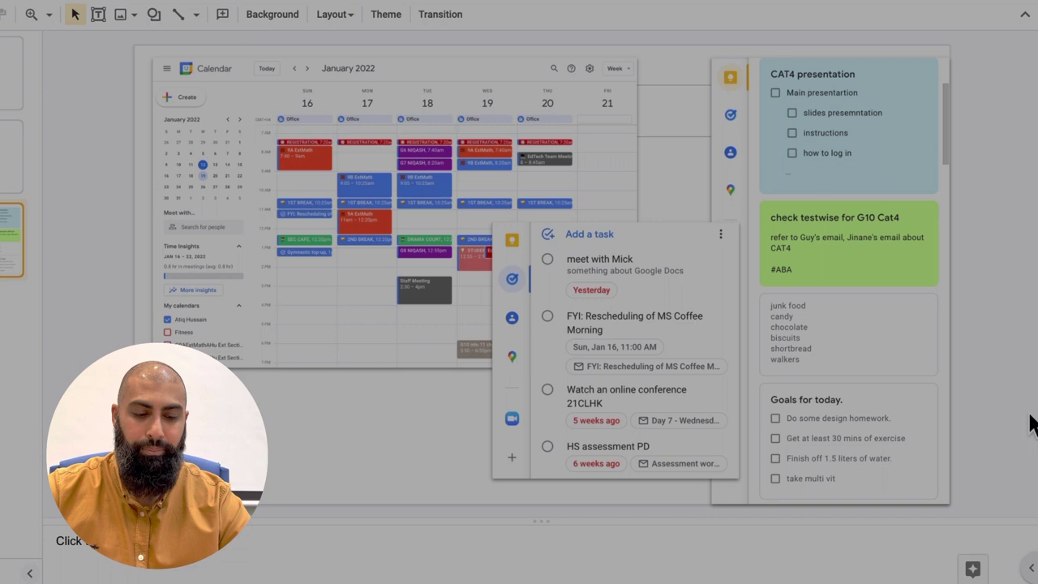
pyautogui.click(1028, 568)
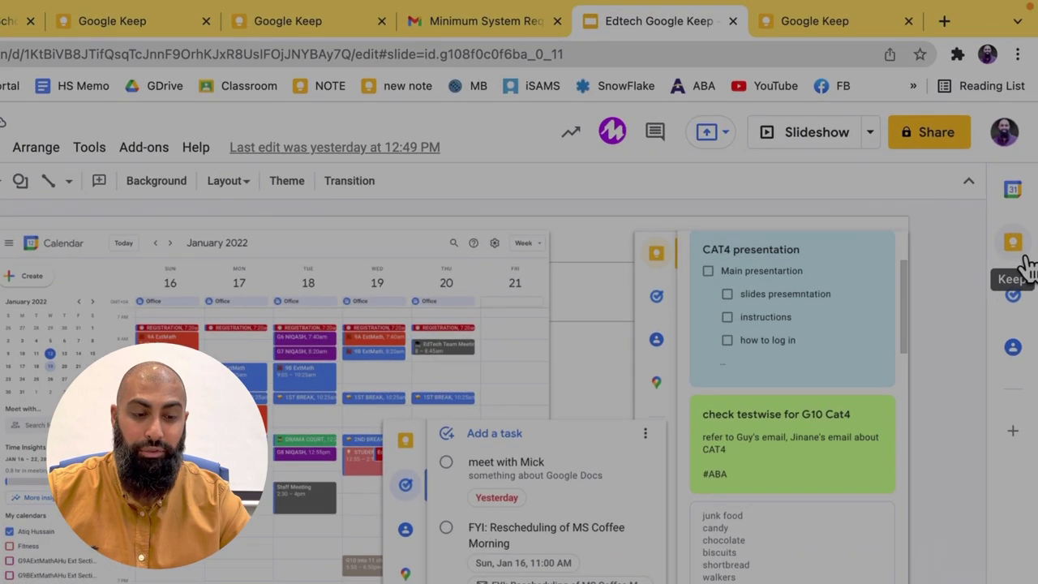
# Add the note 'slide 7 add a game maybe a kahoot' from the Slides Keep panel, then view it in Keep.
pyautogui.click(1022, 169)
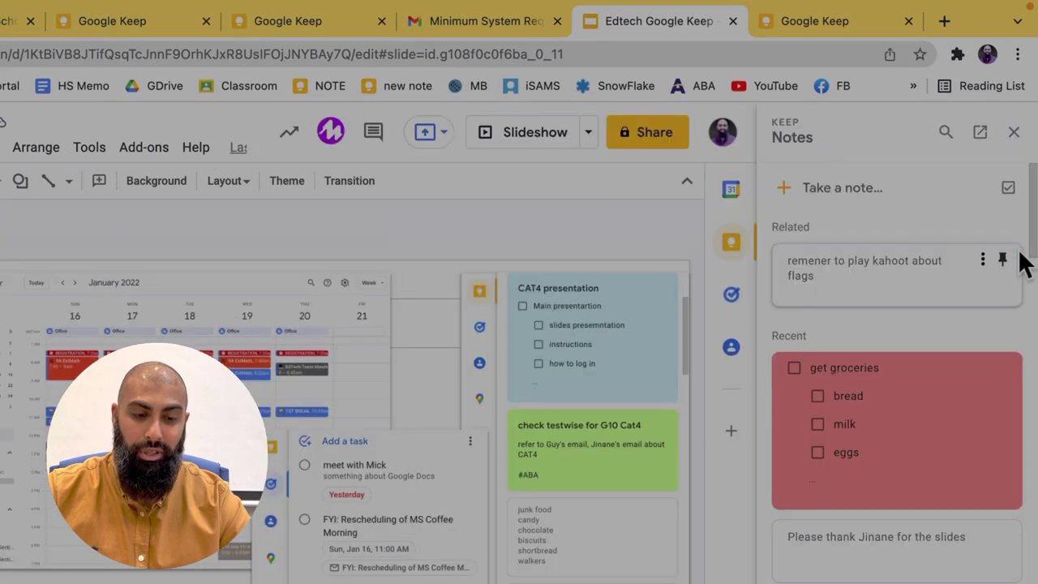
pyautogui.click(938, 207)
pyautogui.write('sl')
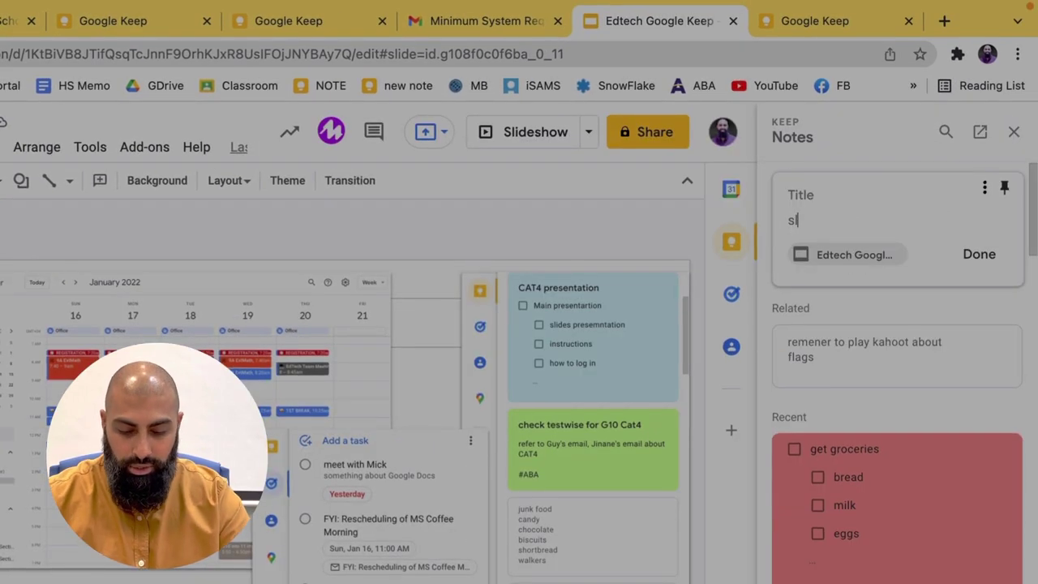
pyautogui.write('ide 7 a')
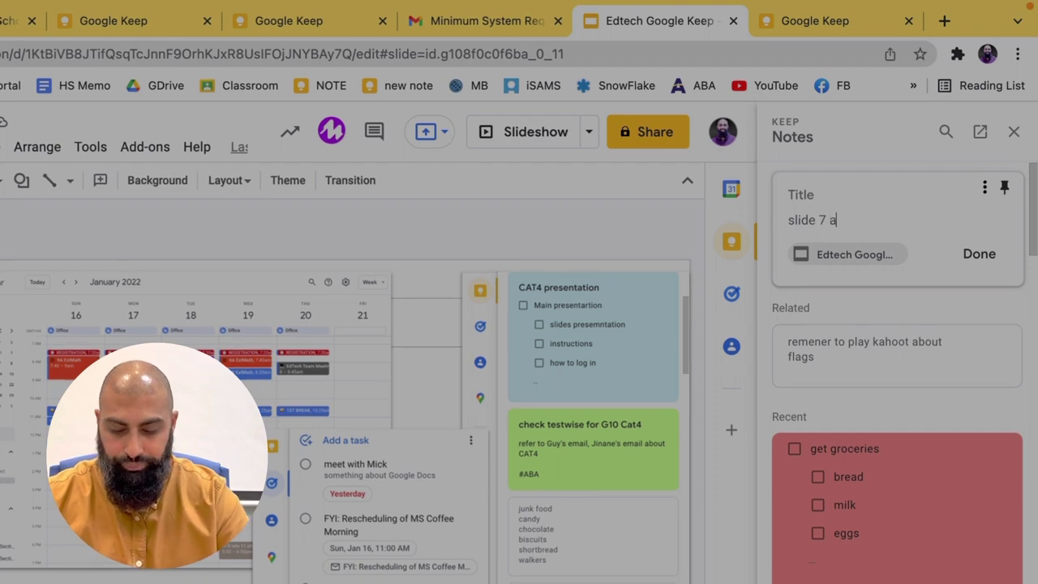
pyautogui.write('dd a')
pyautogui.write('game maybe a kahoot')
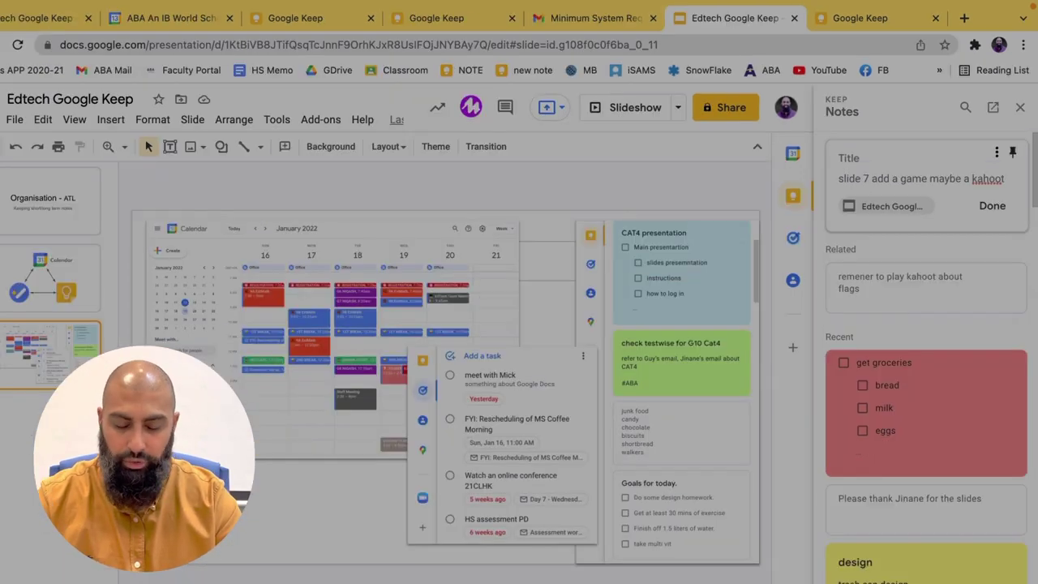
pyautogui.click(1004, 209)
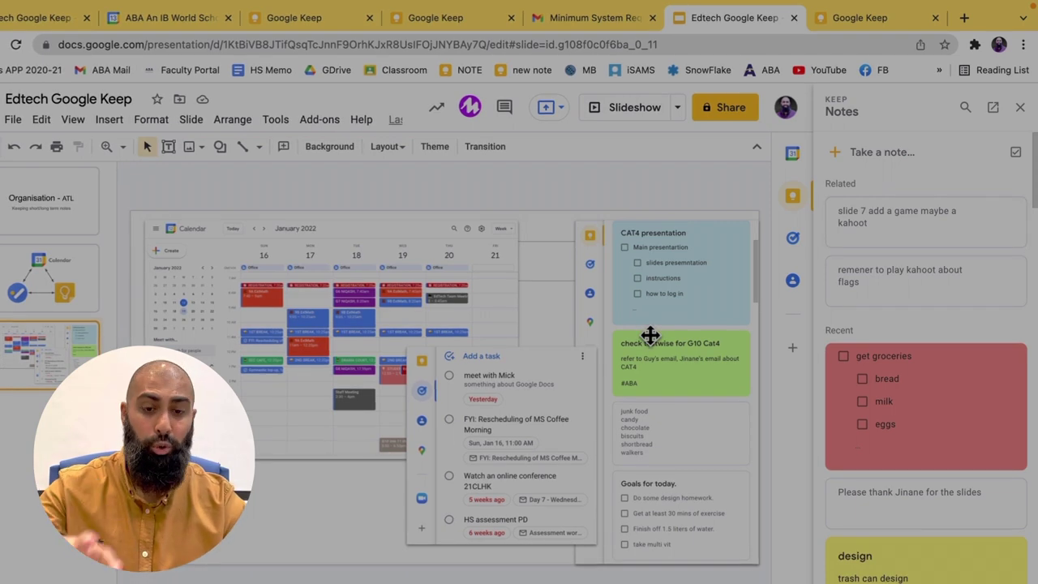
pyautogui.click(874, 24)
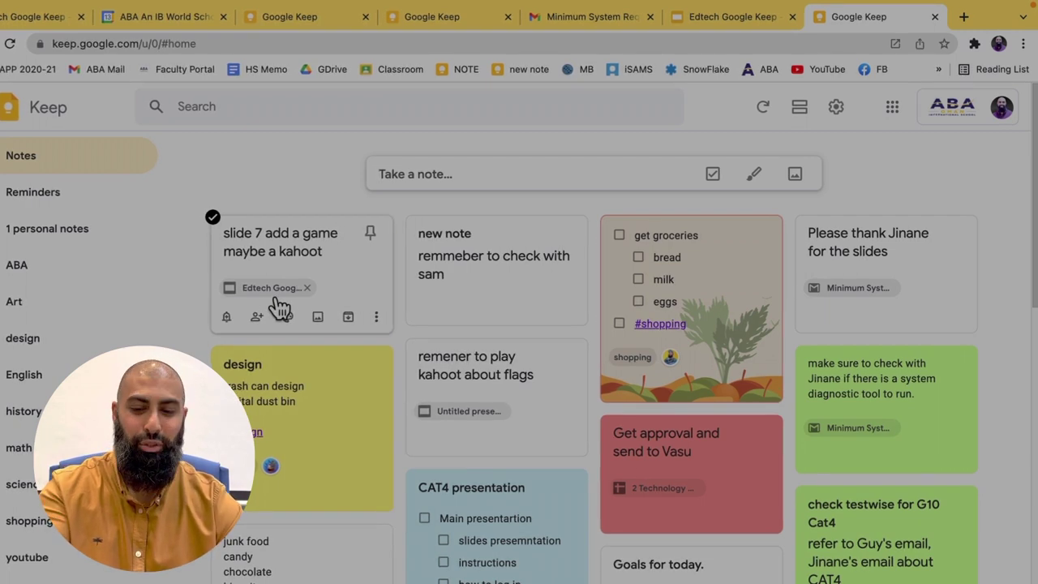
# Open the Edtech Google Keep presentation from the slide 7 note's link chip.
pyautogui.click(271, 294)
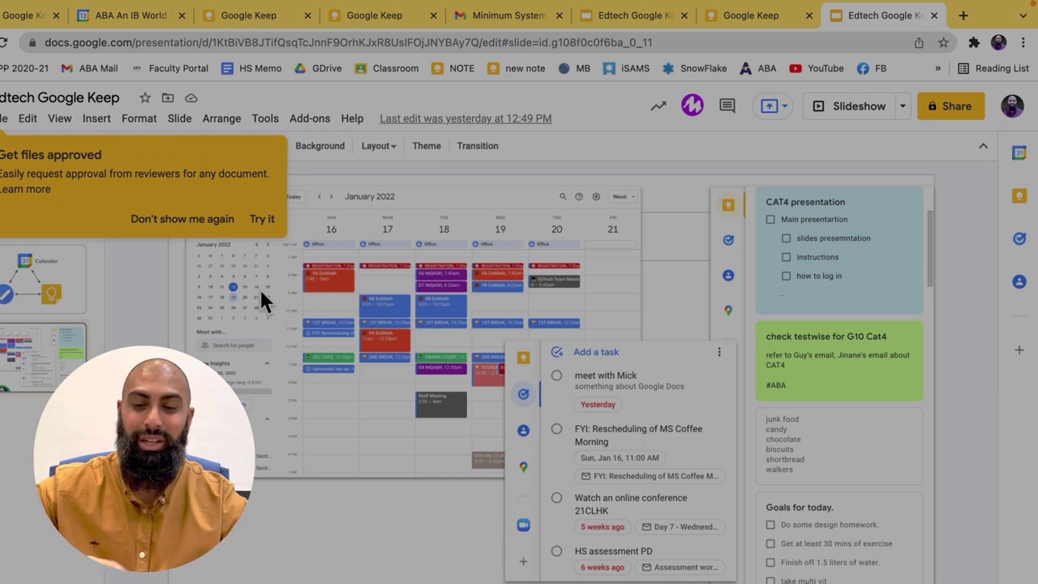
# Review the Keep side panel's related notes for the Minimum System Requirements email, then return to Keep.
pyautogui.click(498, 17)
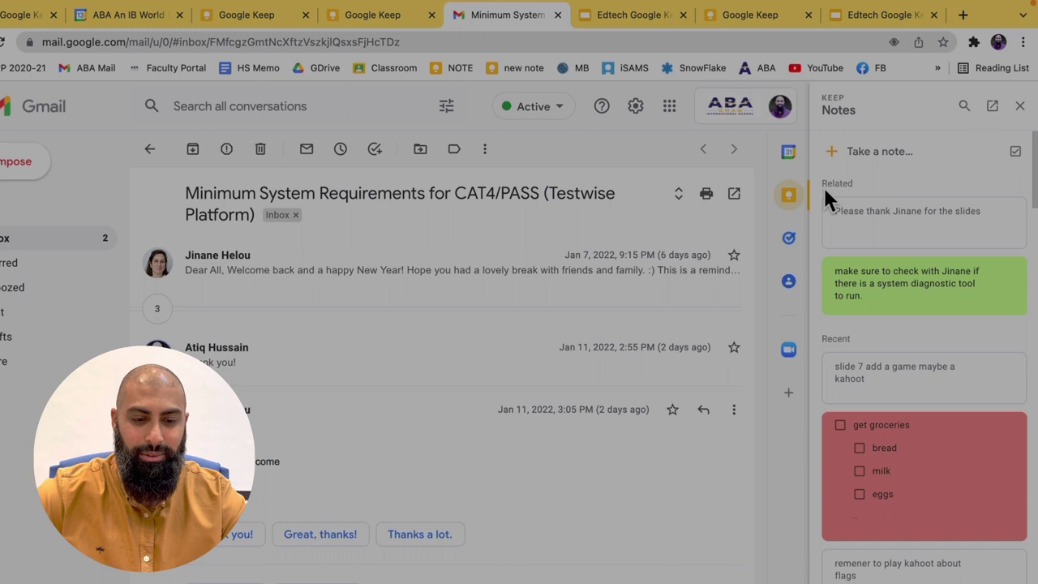
pyautogui.moveTo(846, 221)
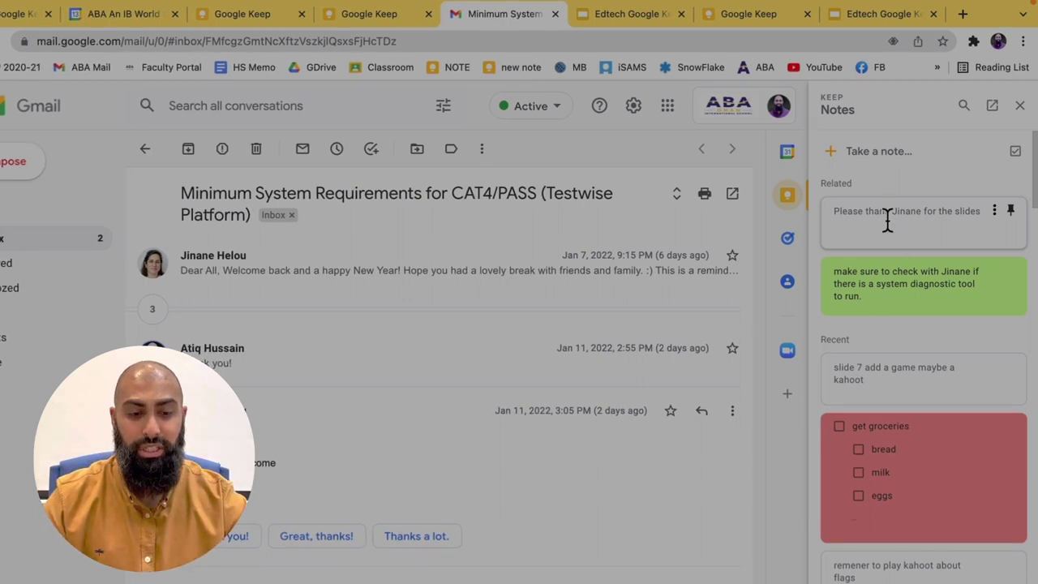
pyautogui.click(768, 19)
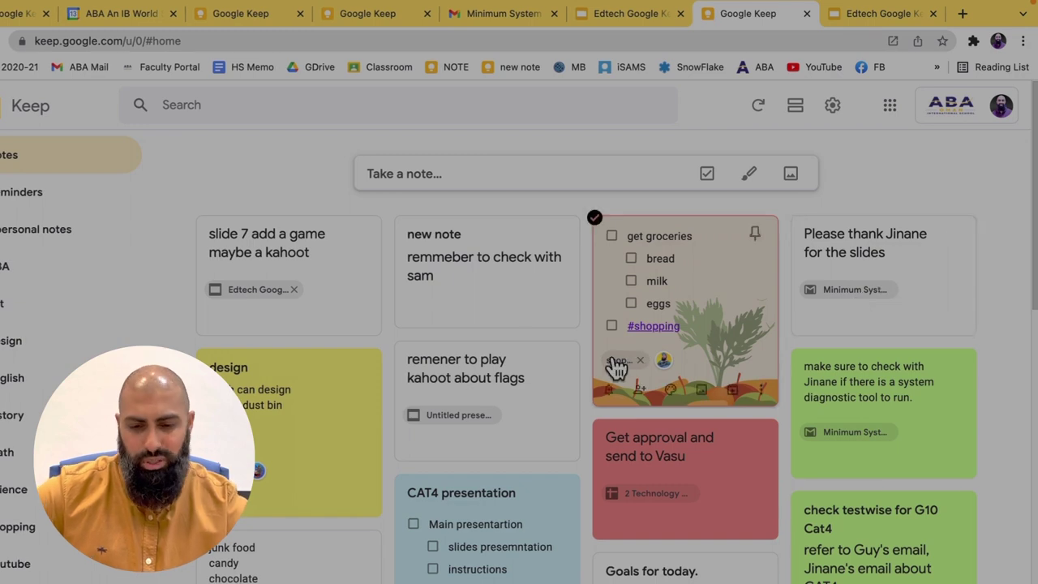
# Open the Minimum System Requirements email from the thank-you note's Gmail chip, then return to Keep.
pyautogui.scroll(-2, 617, 365)
pyautogui.scroll(2, 614, 364)
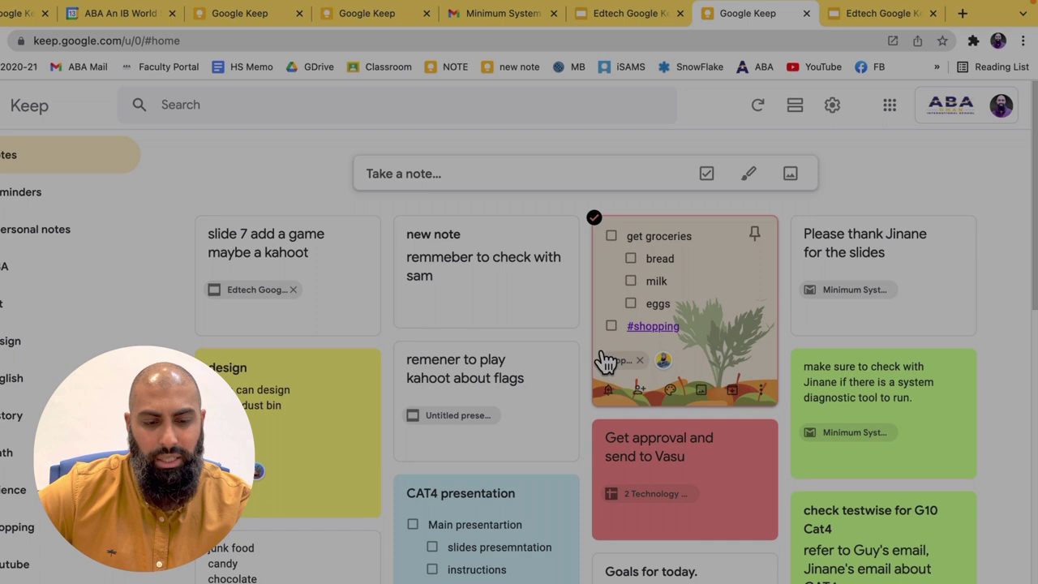
pyautogui.click(857, 294)
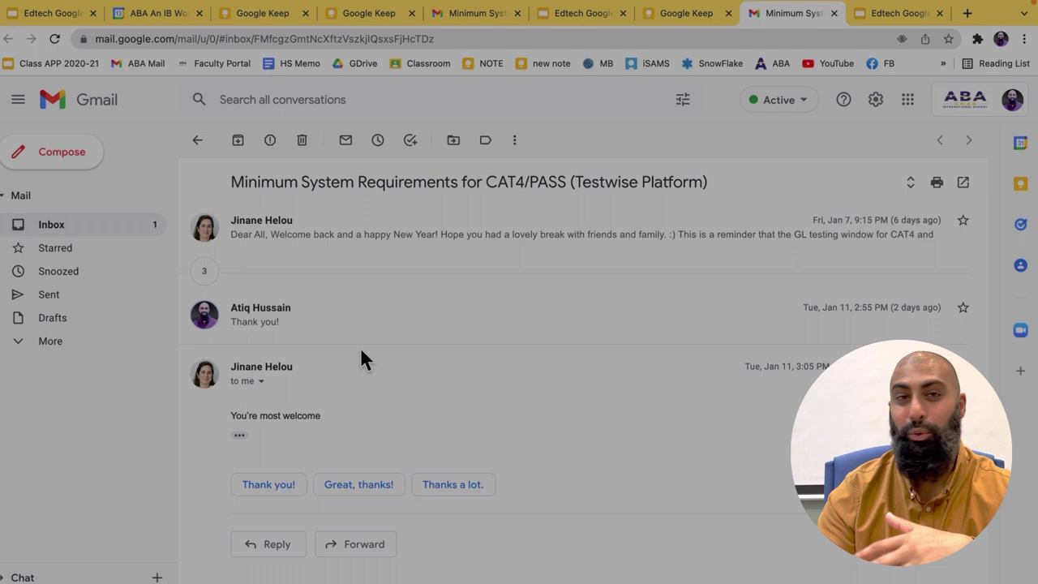
pyautogui.click(691, 18)
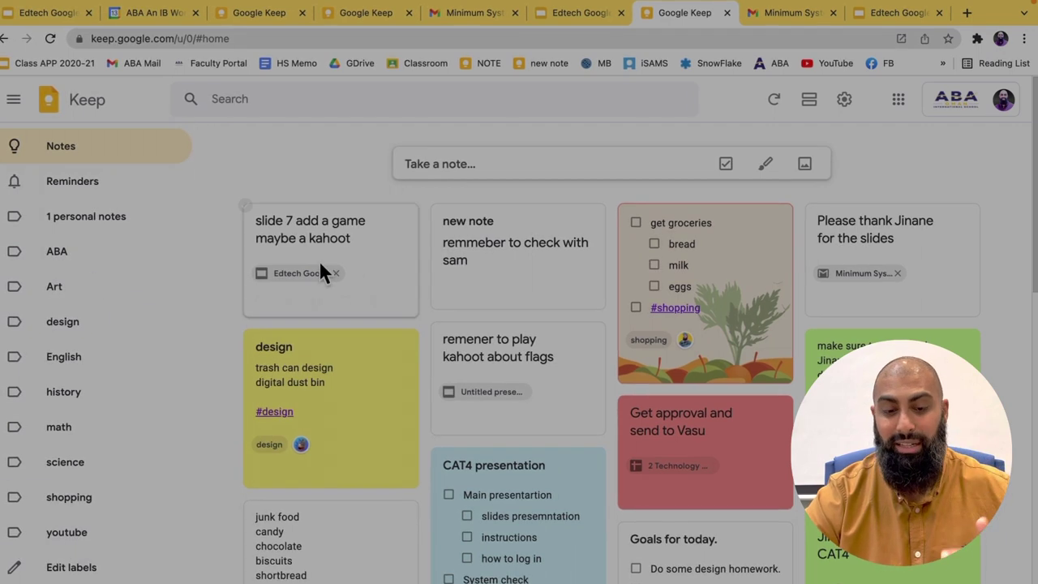
# Create the Art project note 'Draw a fisrt draft of a trashcan deisng' tagged #Art, and close it.
pyautogui.click(511, 167)
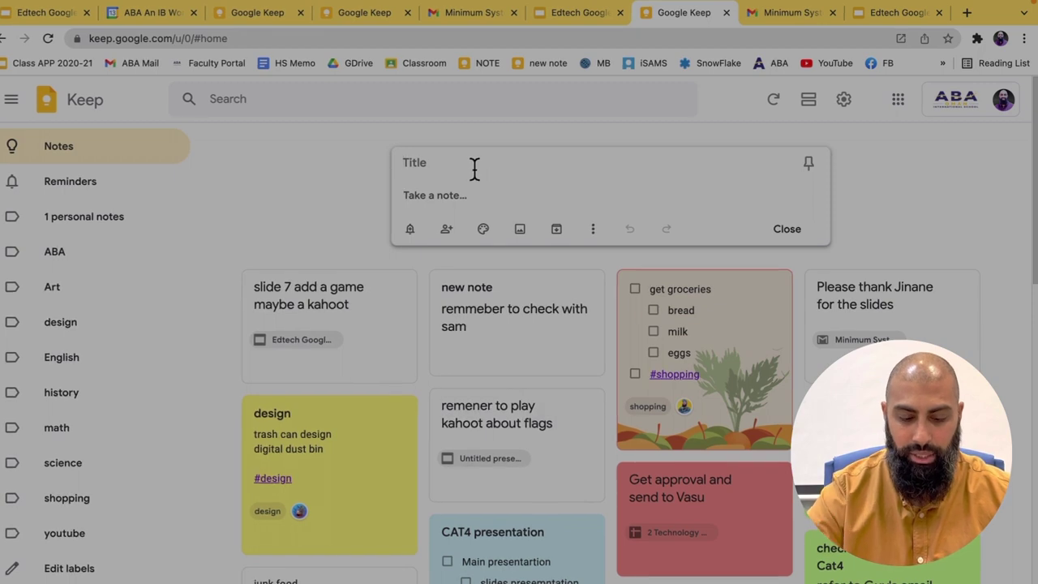
pyautogui.write('Art project')
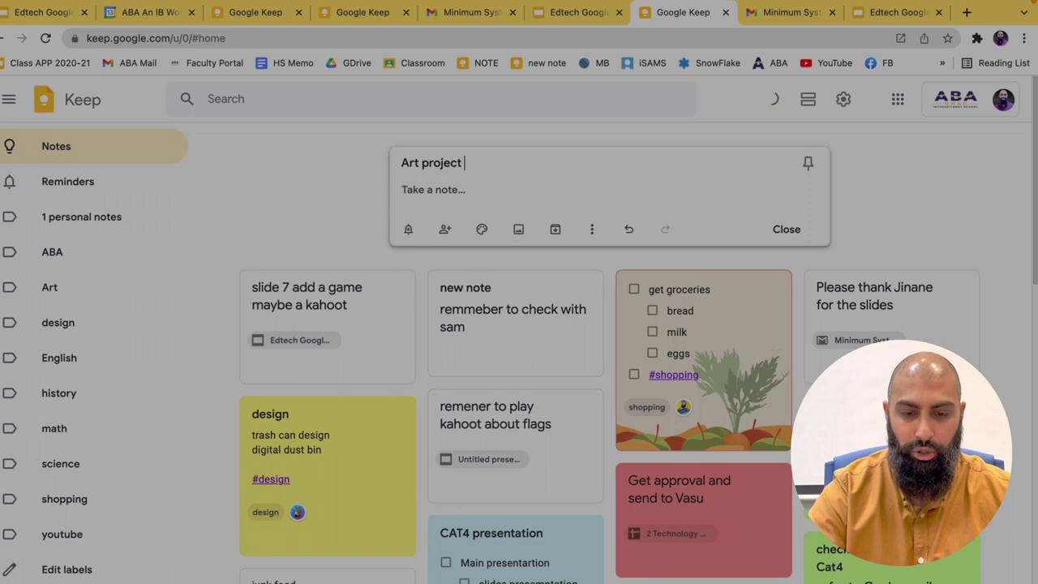
pyautogui.press('Return')
pyautogui.write('Draw a fisrt draft of a trashcan deisng')
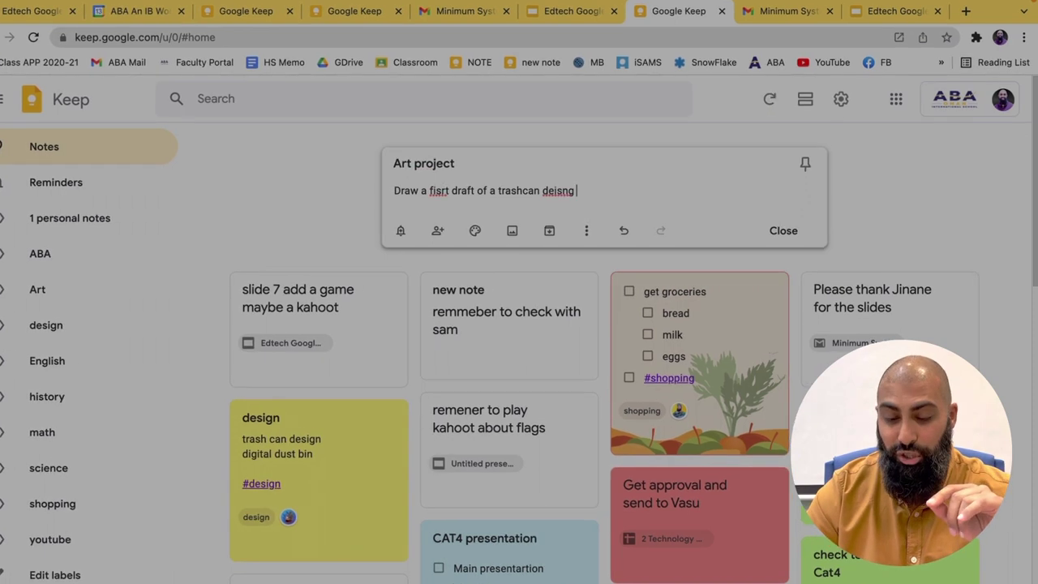
pyautogui.press('Return')
pyautogui.write('#')
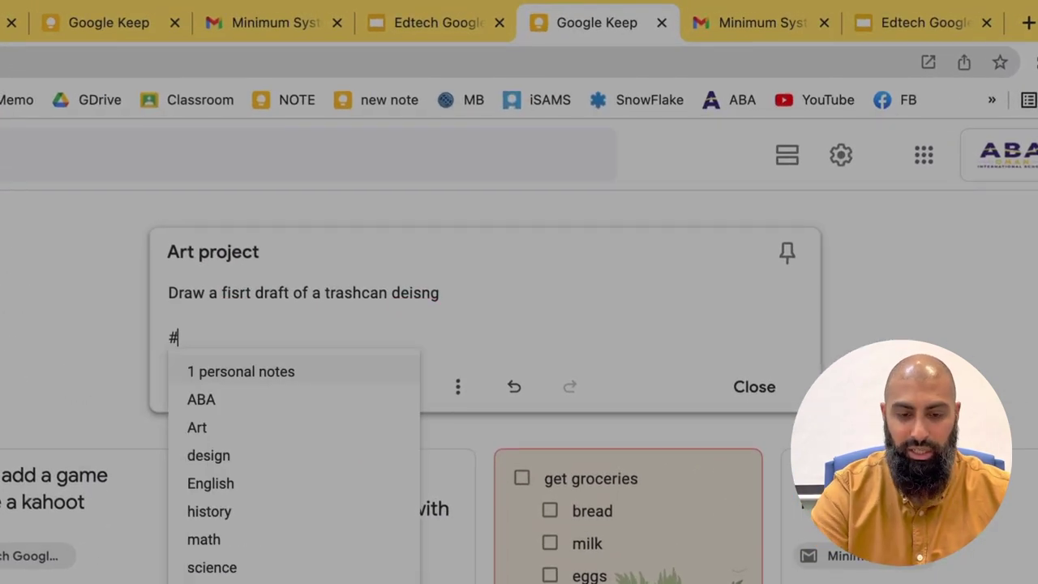
pyautogui.write('art')
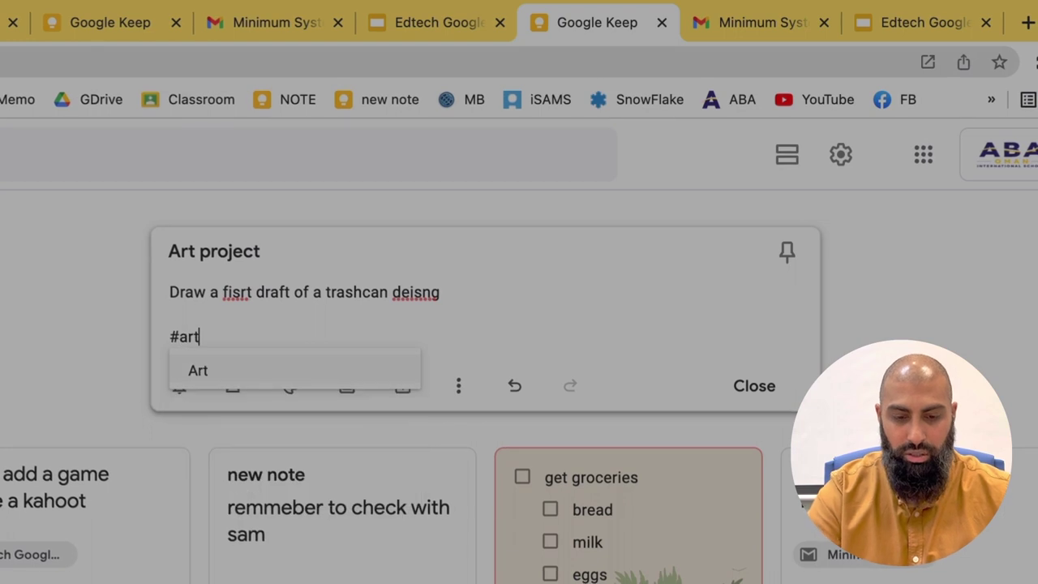
pyautogui.press('Return')
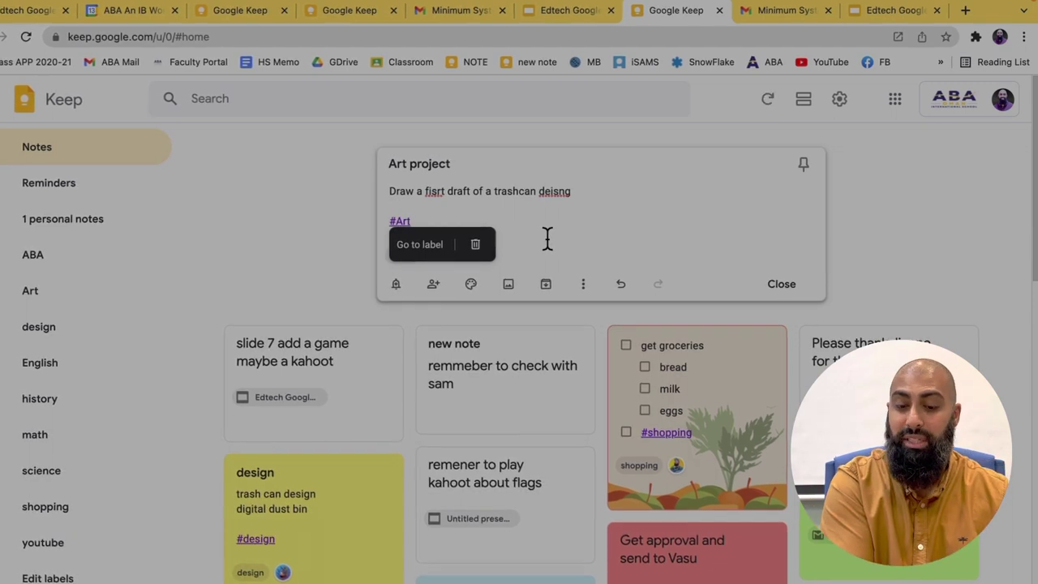
pyautogui.click(777, 284)
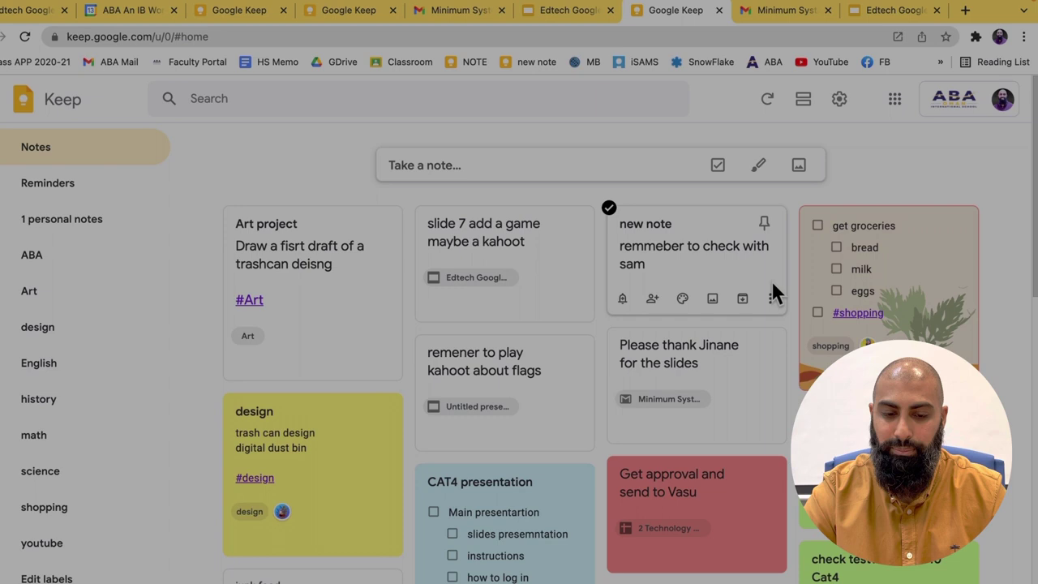
# Filter the notes by the Art, English and shopping labels in turn.
pyautogui.click(47, 302)
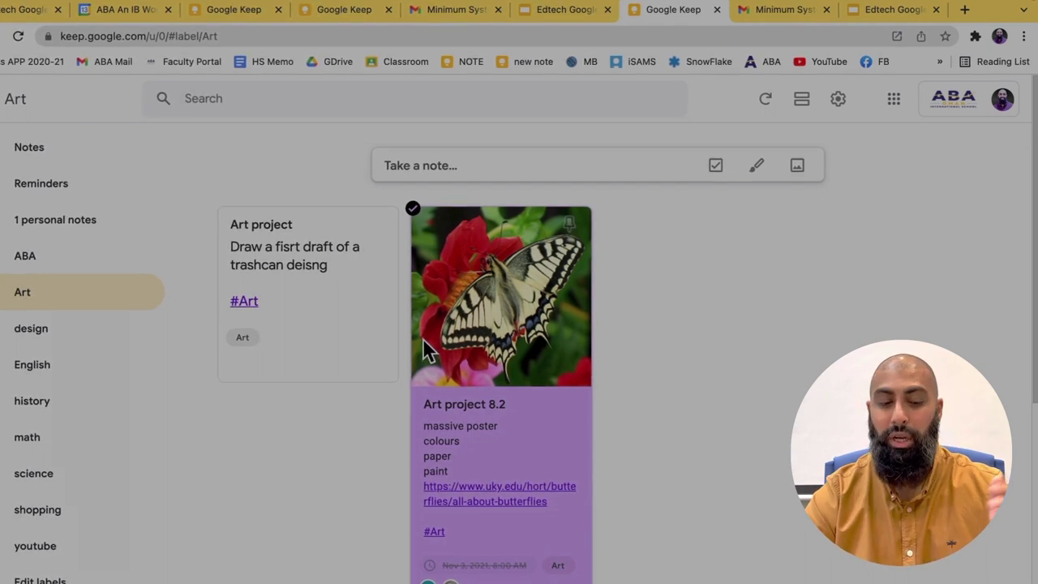
pyautogui.click(68, 374)
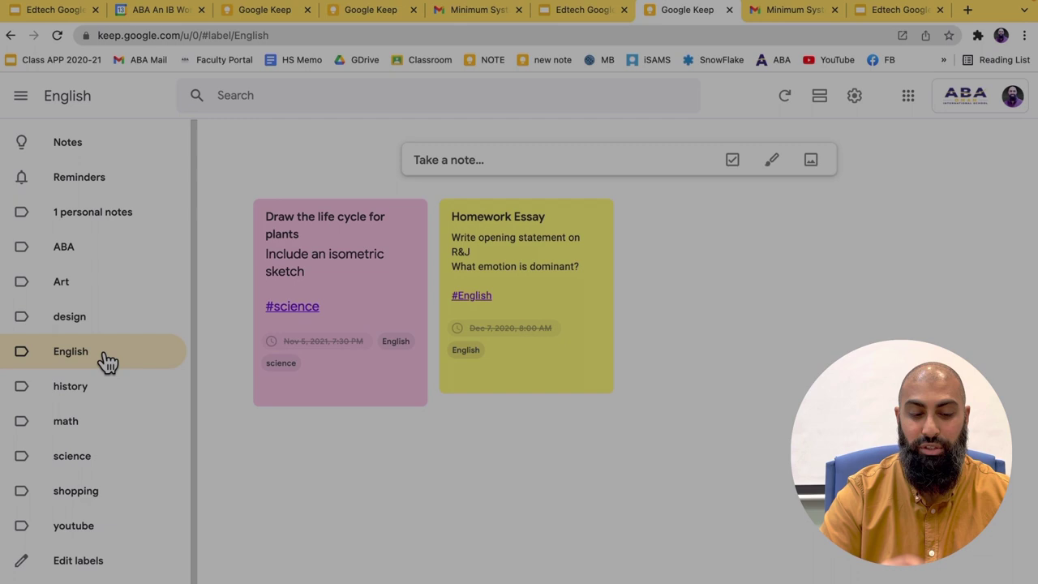
pyautogui.click(113, 496)
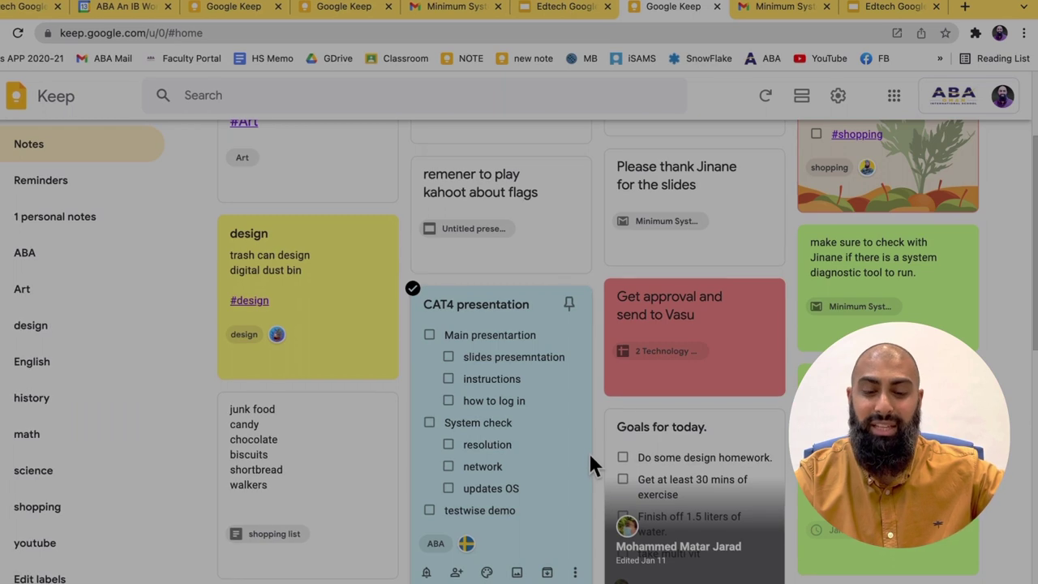
# Archive the Art project note.
pyautogui.scroll(3, 589, 453)
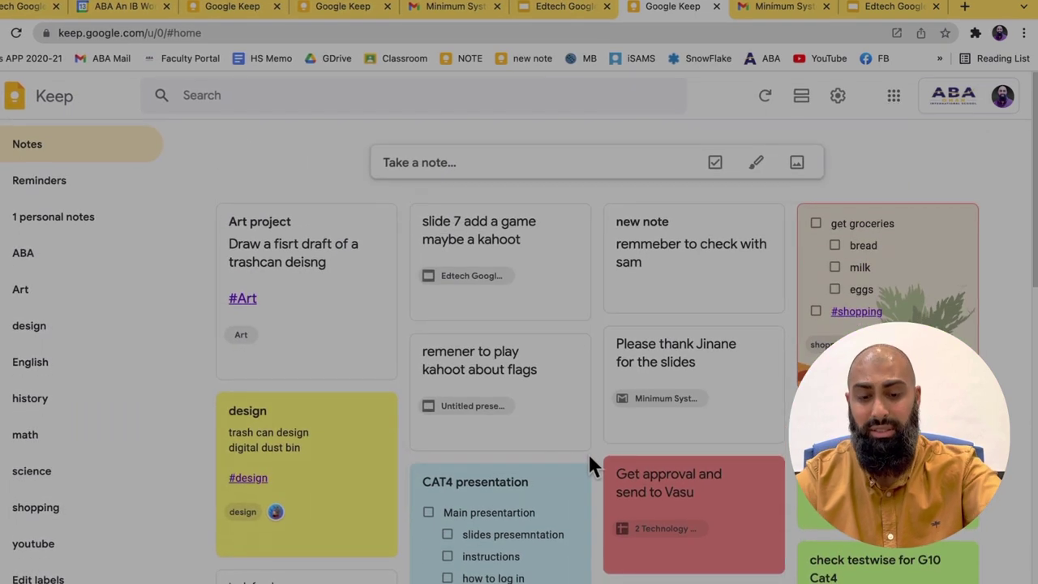
pyautogui.scroll(-10, 589, 463)
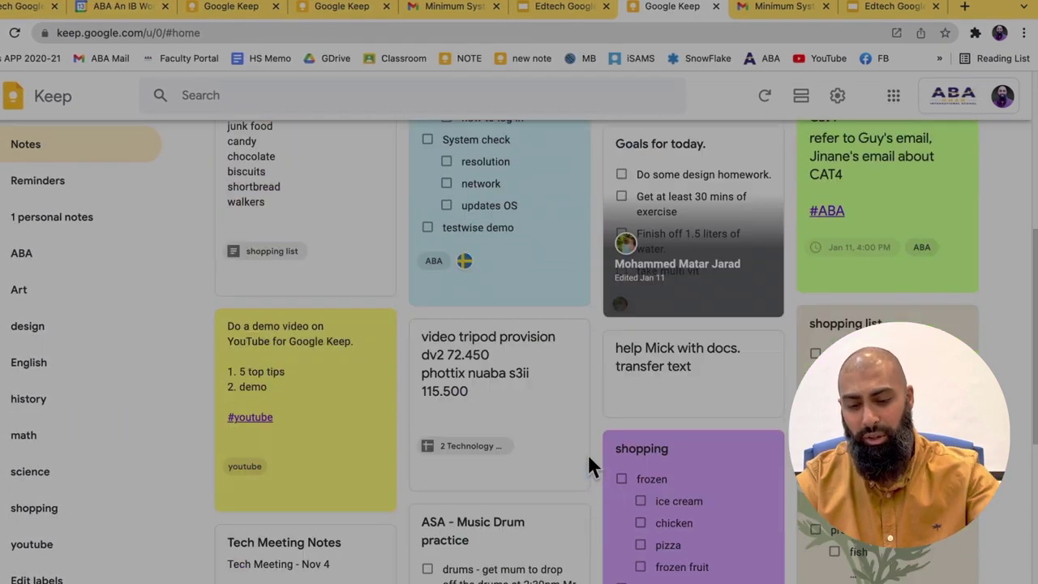
pyautogui.scroll(10, 586, 452)
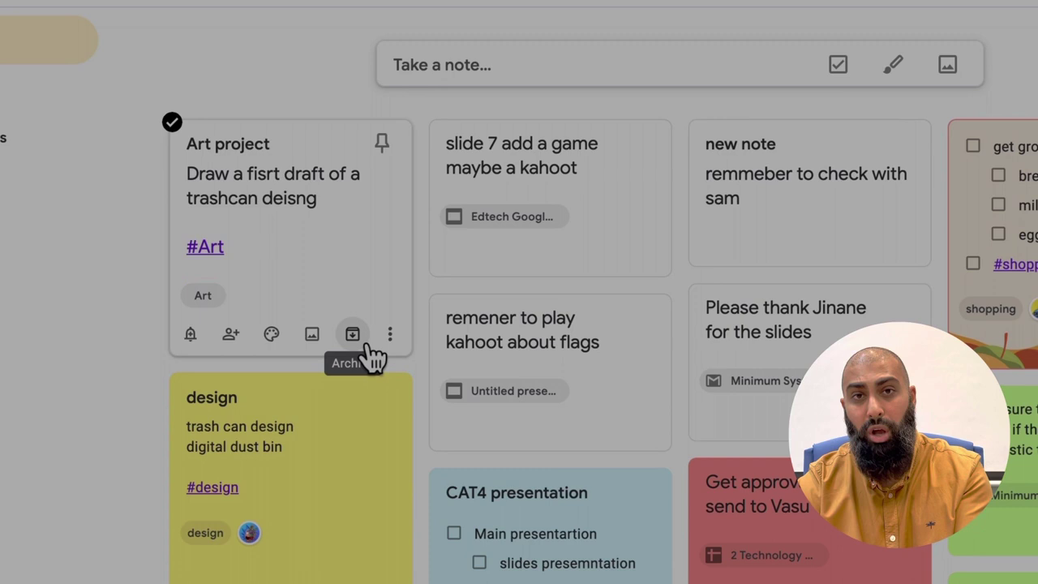
pyautogui.click(365, 349)
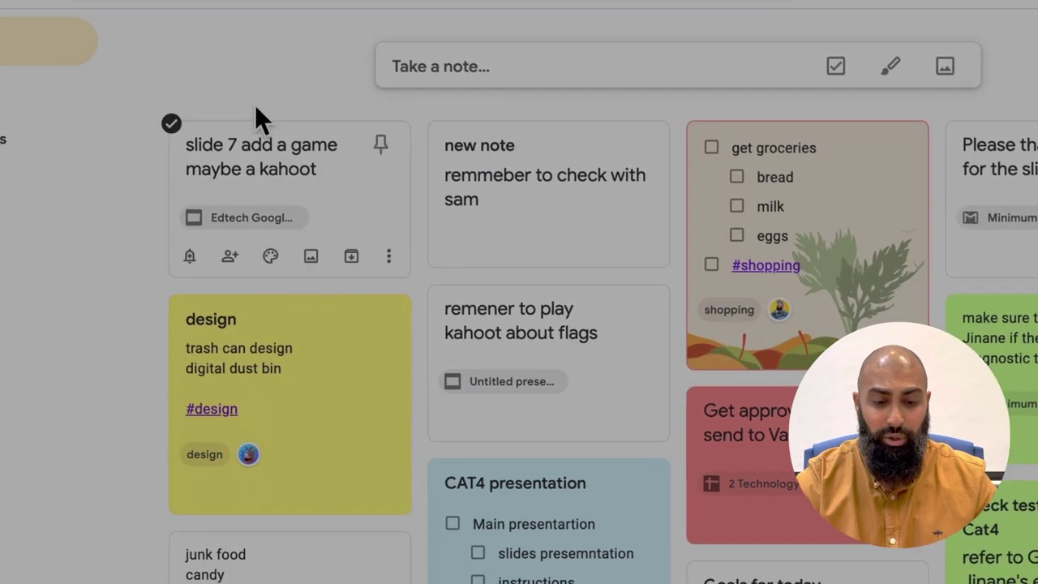
# Archive the CAT4, slide 7, new note and design notes together, then view the Archive.
pyautogui.click(252, 98)
pyautogui.moveTo(252, 98); pyautogui.dragTo(1030, 576)
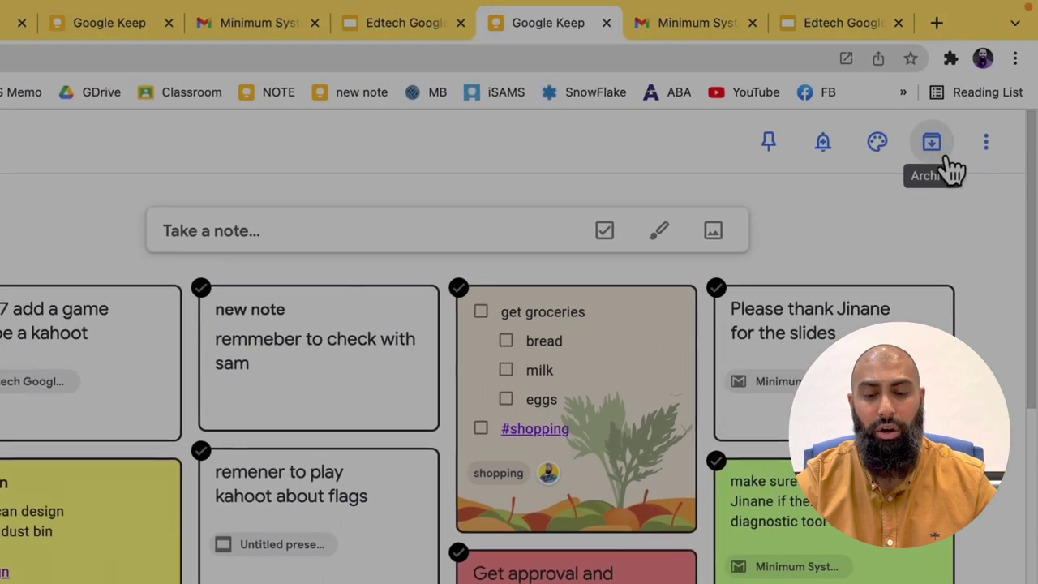
pyautogui.click(946, 159)
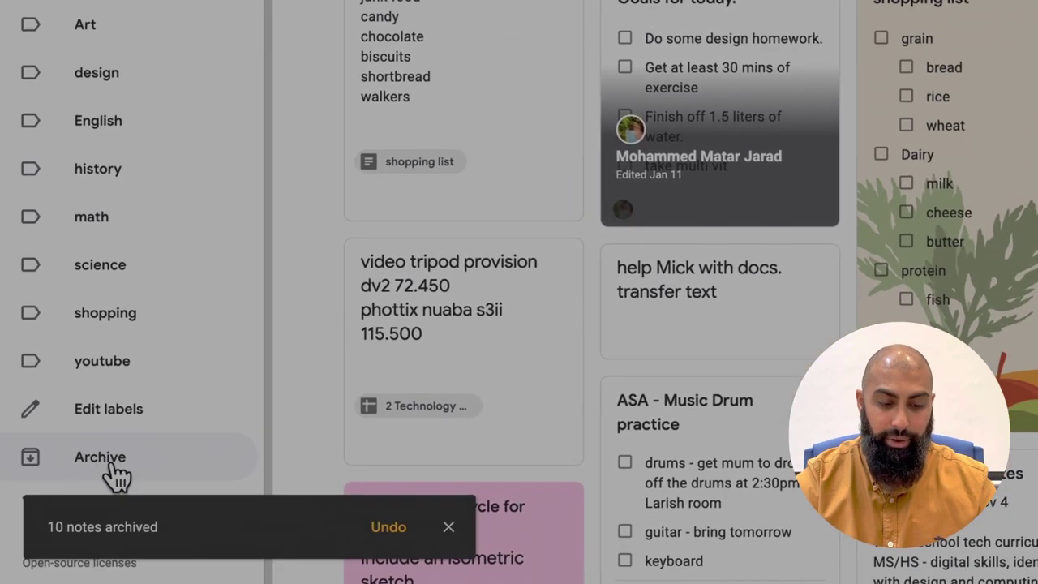
pyautogui.click(109, 471)
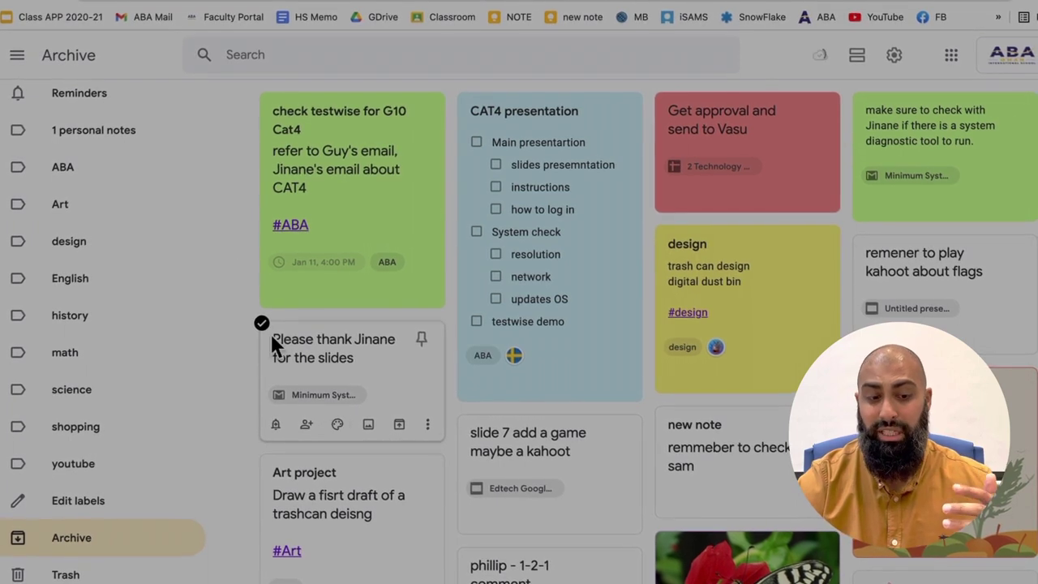
pyautogui.scroll(2, 170, 172)
# Return to Notes, then browse the ABA label followed by the shopping label.
pyautogui.click(91, 114)
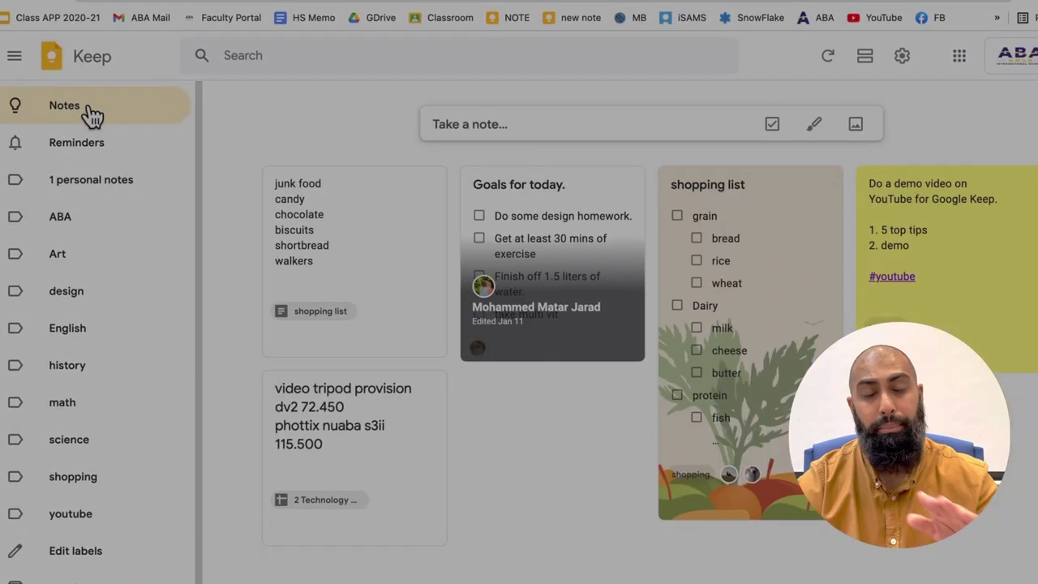
pyautogui.click(86, 217)
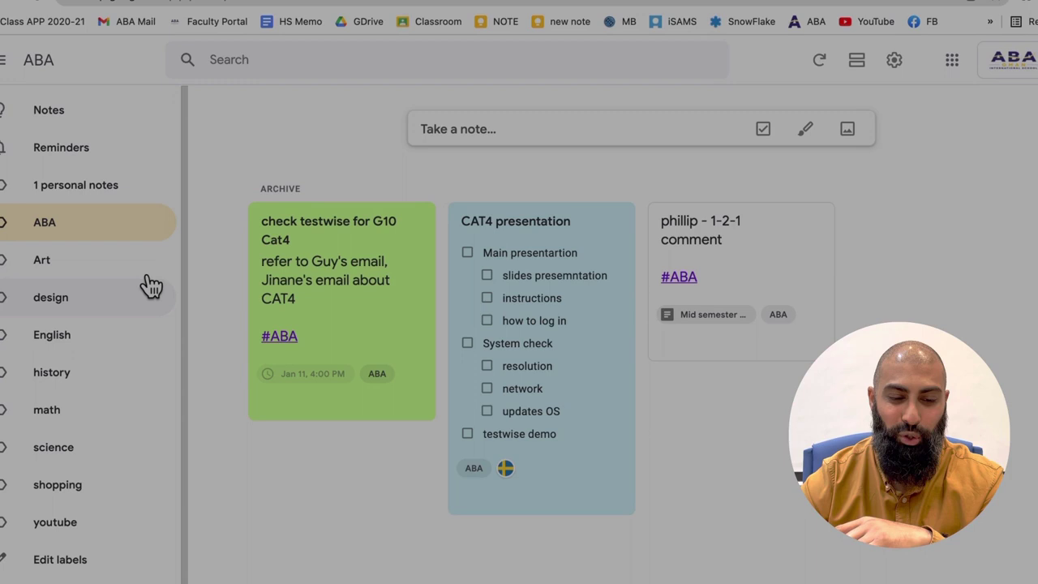
pyautogui.click(83, 496)
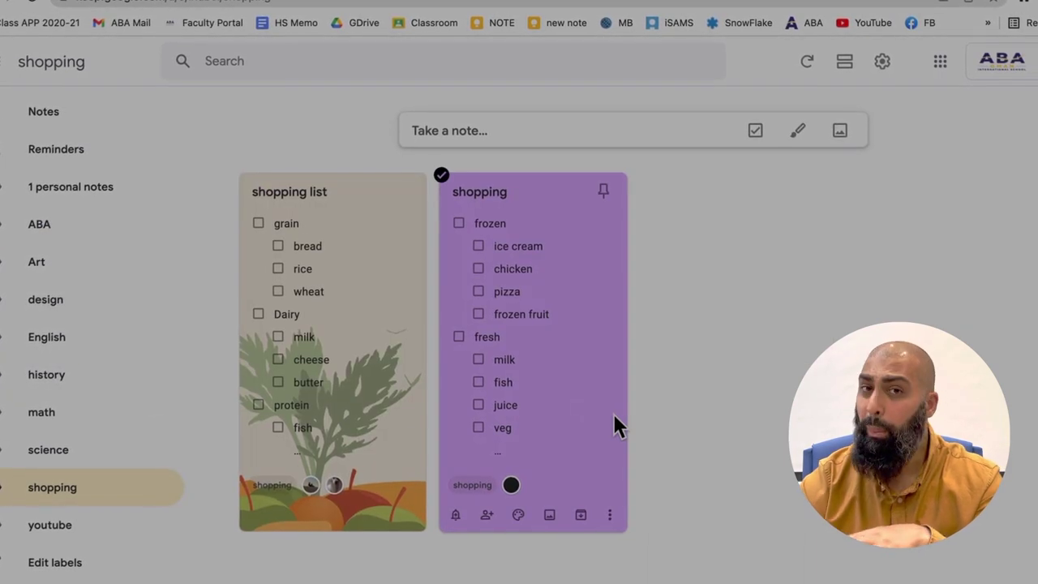
pyautogui.scroll(-1, 613, 413)
pyautogui.scroll(-2, 613, 414)
# Open the purple shopping note and add the suggested contact as a collaborator.
pyautogui.click(568, 349)
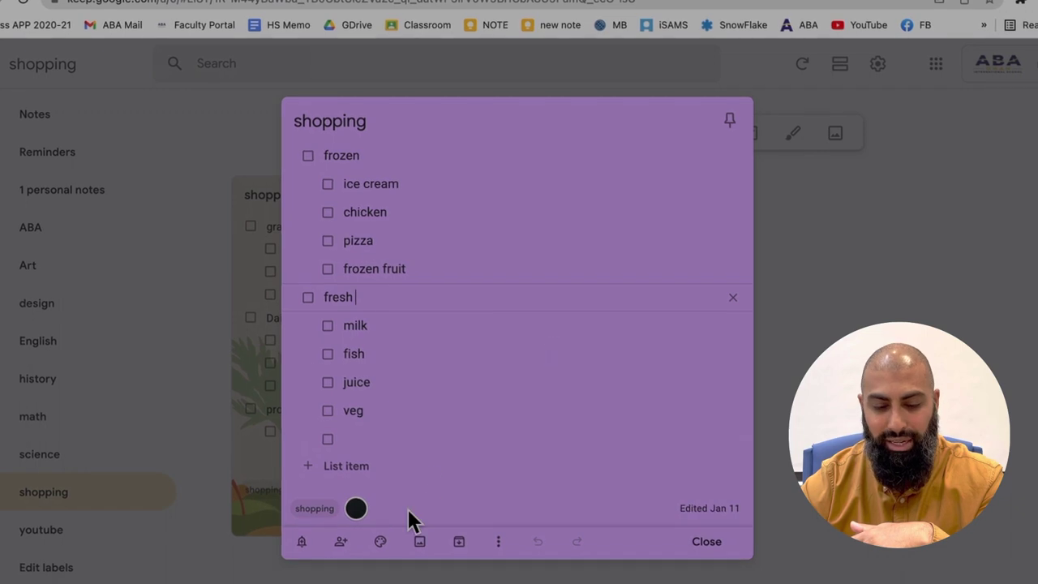
pyautogui.click(340, 542)
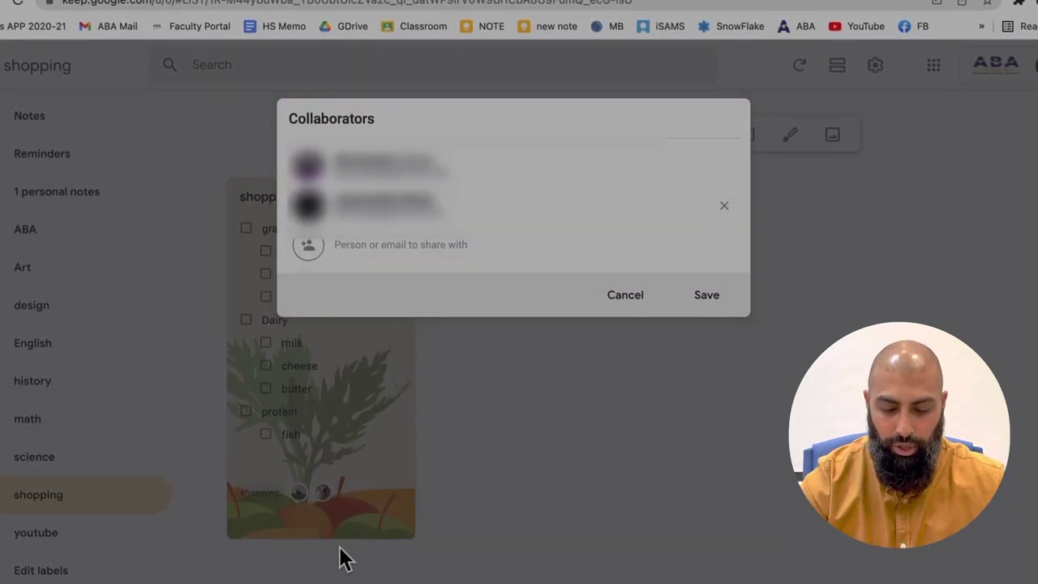
pyautogui.write('beard')
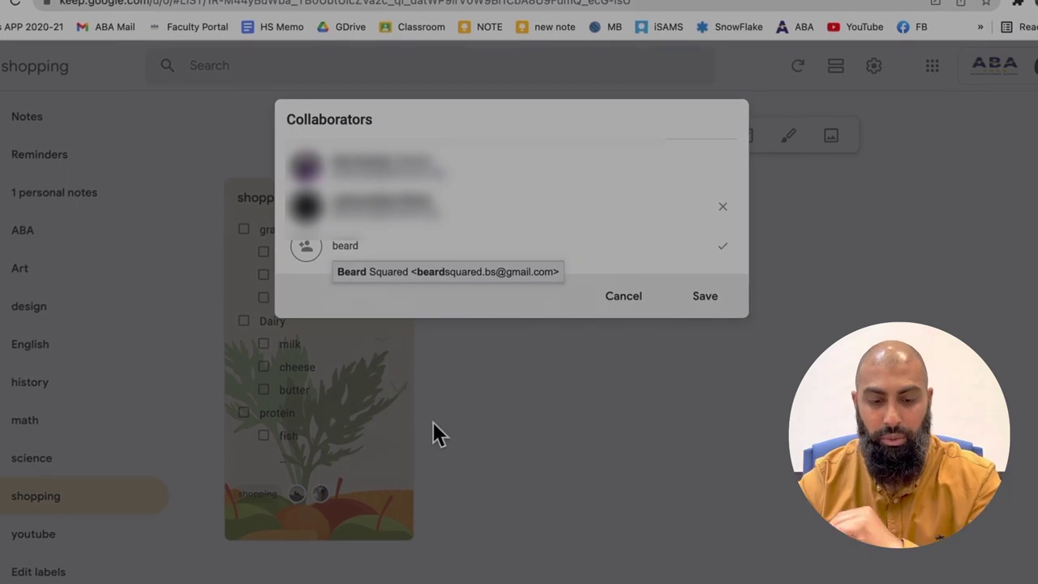
pyautogui.click(471, 274)
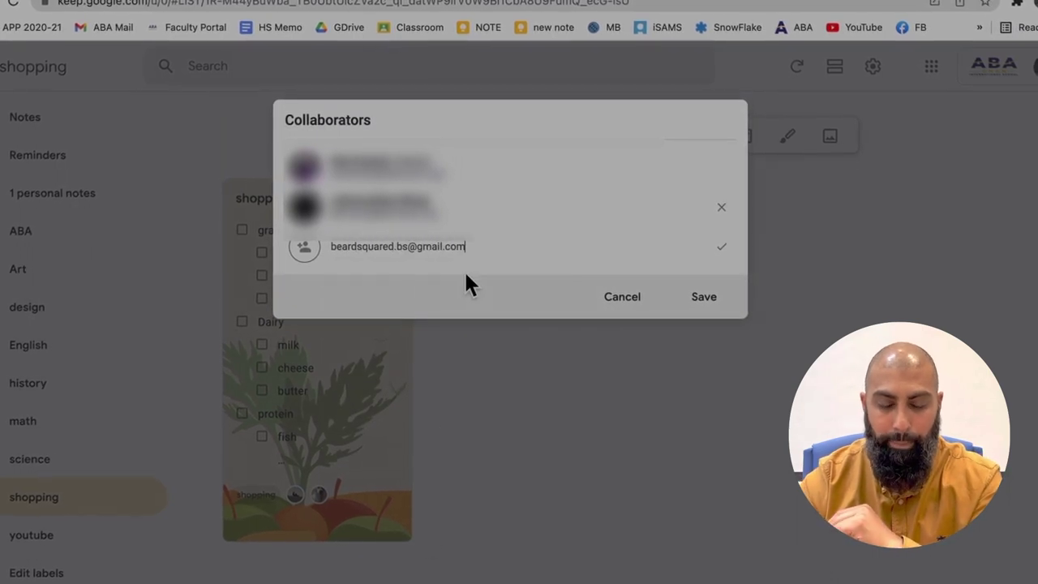
pyautogui.click(702, 298)
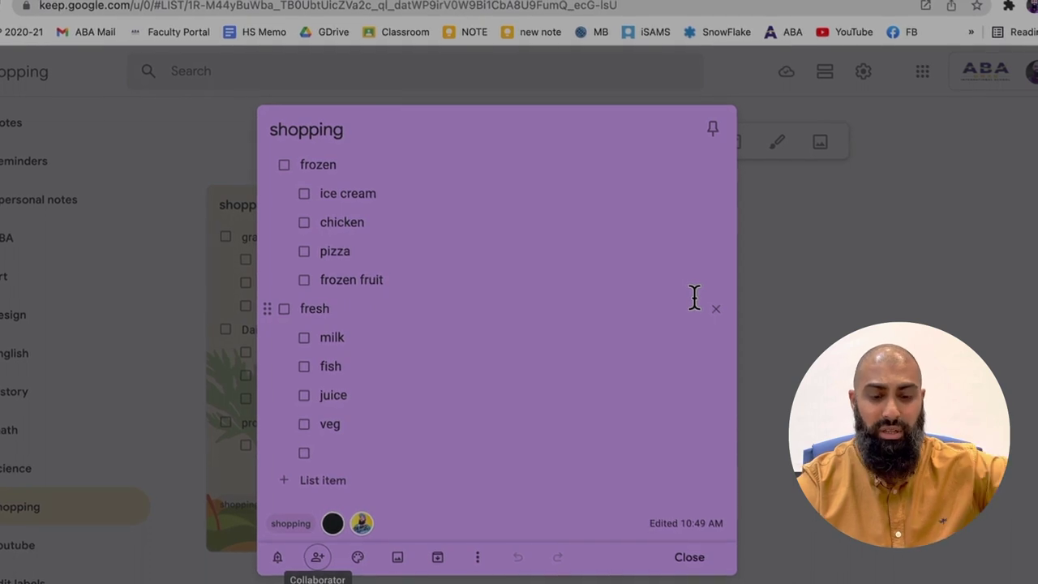
# Tick off veg, juice, fish and the fresh and frozen groups, then uncheck all items.
pyautogui.click(301, 426)
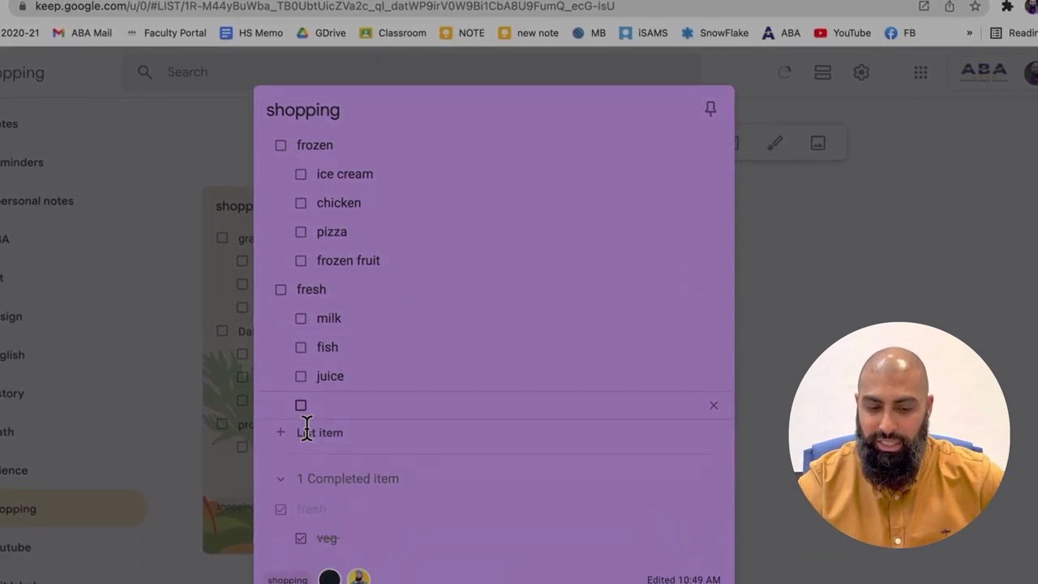
pyautogui.click(302, 375)
pyautogui.click(300, 348)
pyautogui.click(279, 290)
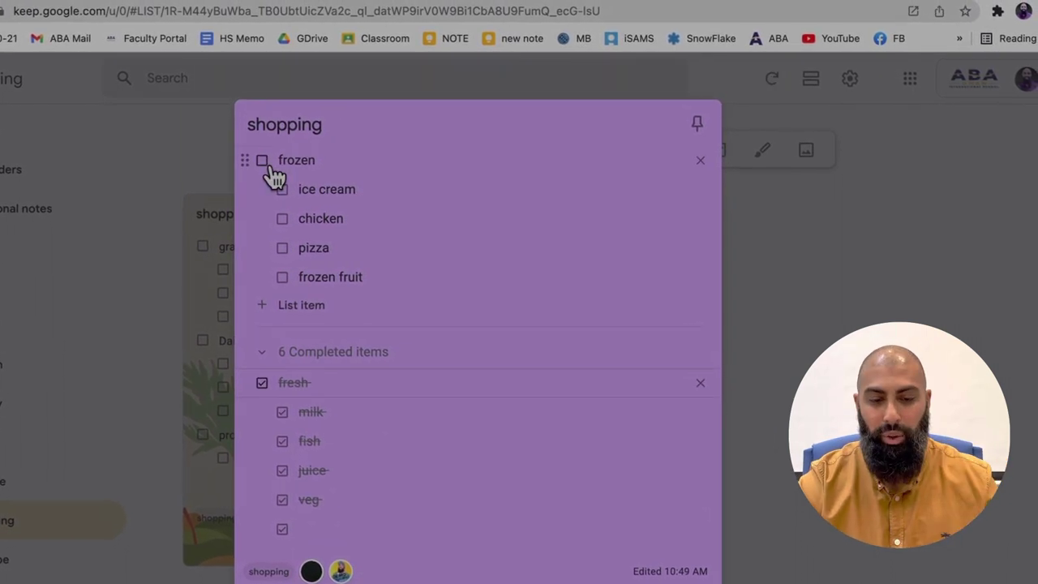
pyautogui.click(268, 160)
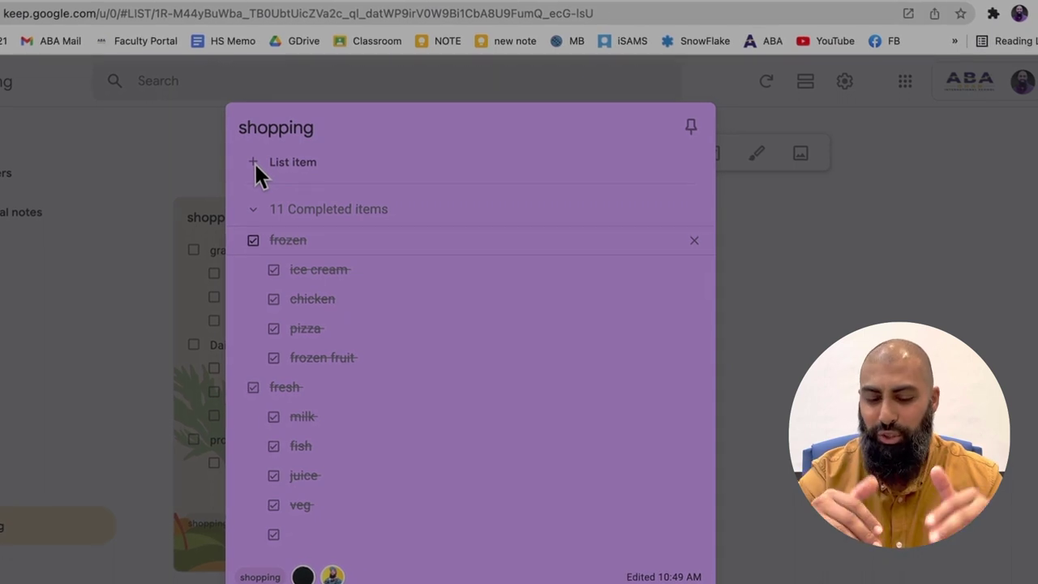
pyautogui.click(498, 541)
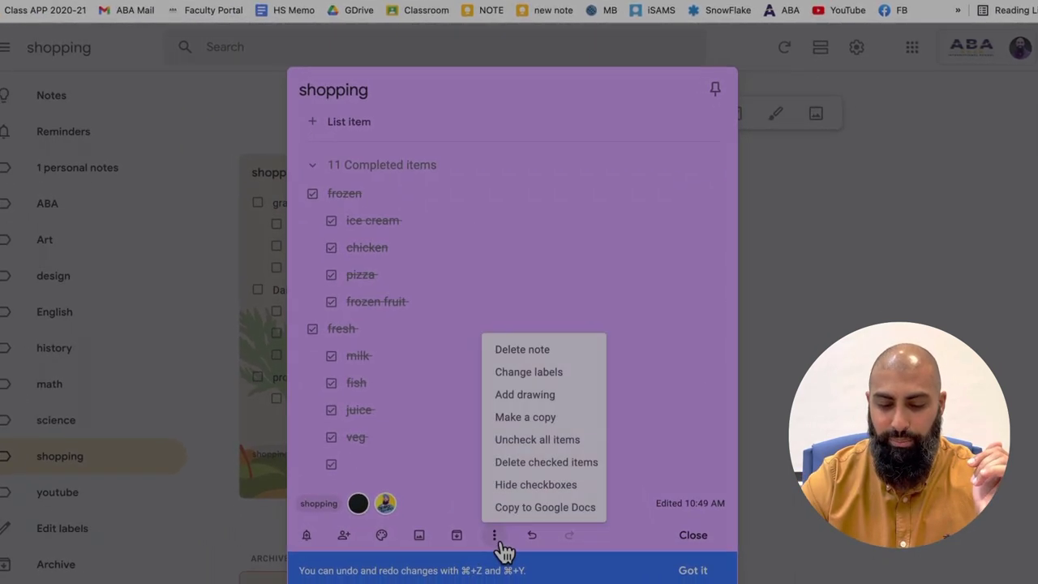
pyautogui.click(560, 388)
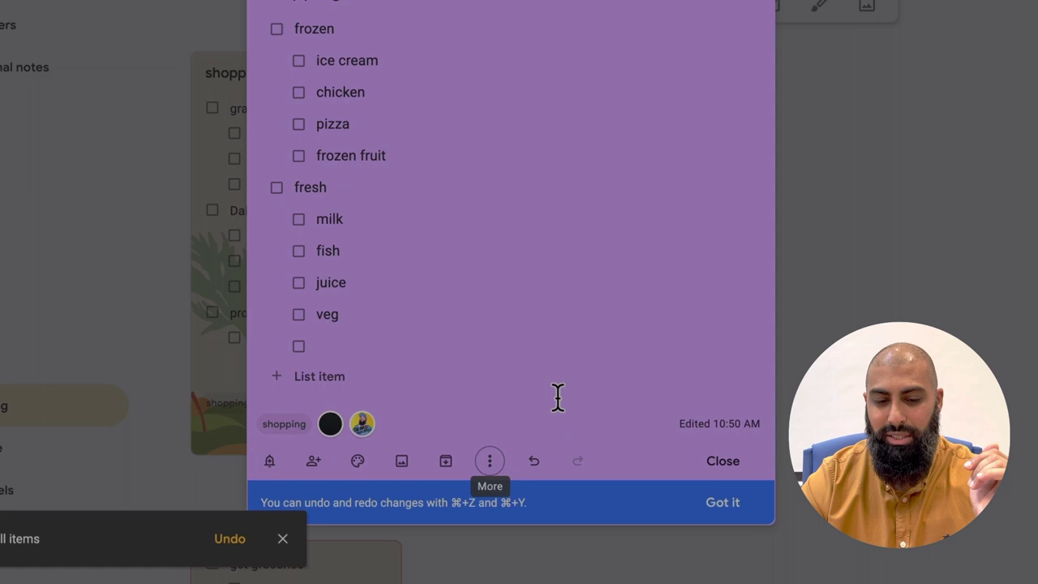